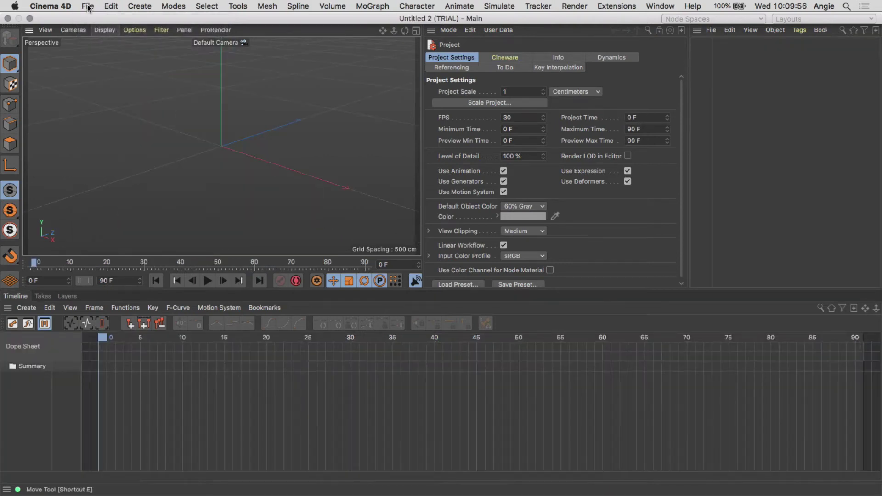
Merge Thriller Part 3.fbx from Downloads into the scene with default FBX import settings.
click(89, 8)
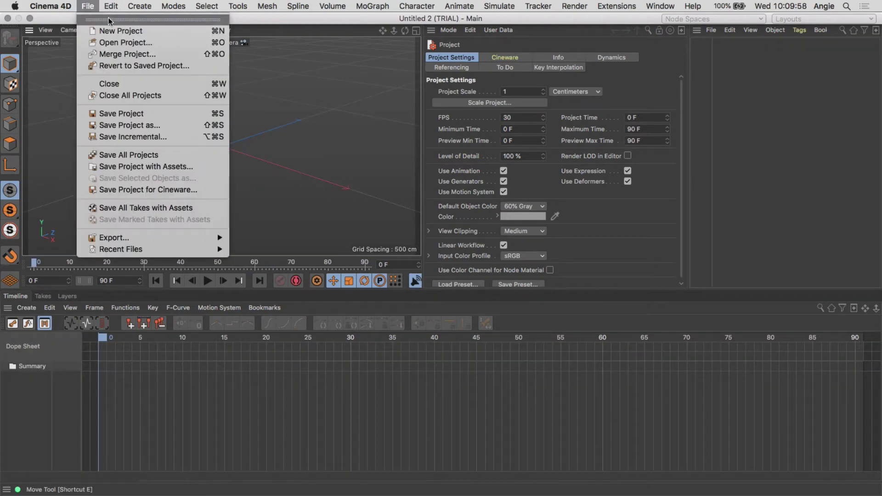
click(116, 55)
click(372, 271)
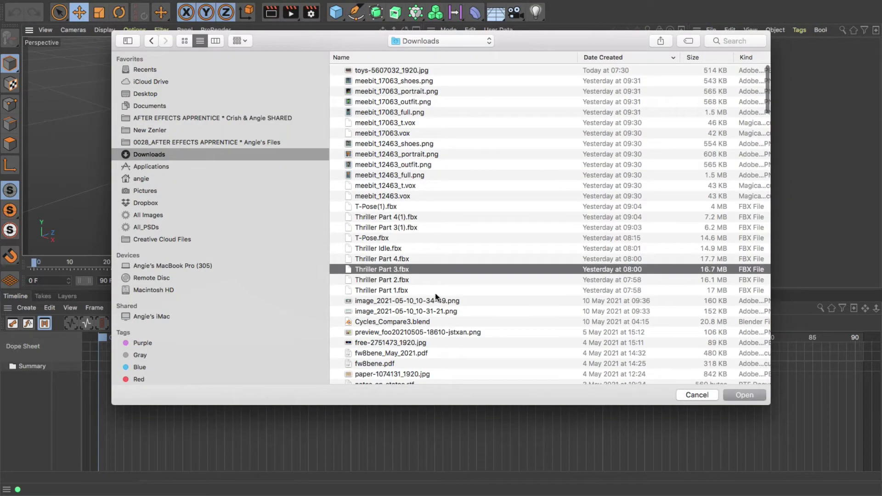
click(744, 395)
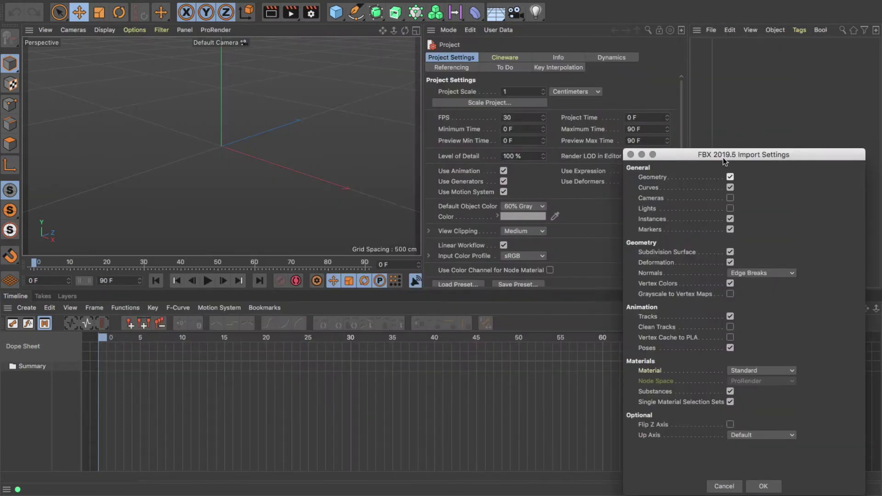
drag(723, 160, 261, 45)
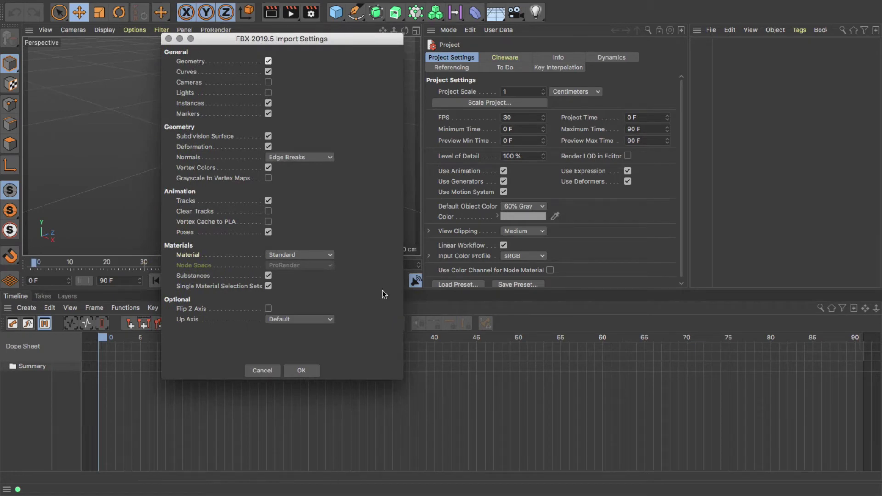
click(301, 371)
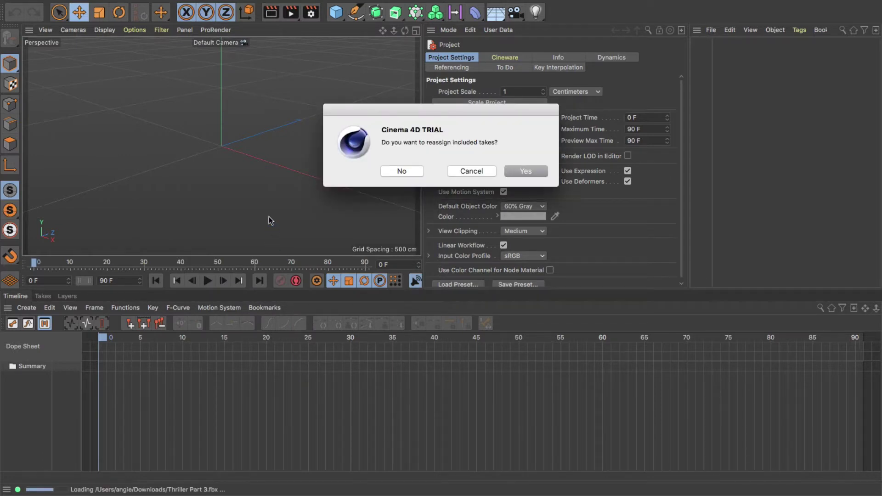
Decline reassigning takes, zoom the Dope Sheet out to frame 767, and inspect the Hips and null hierarchies.
click(398, 172)
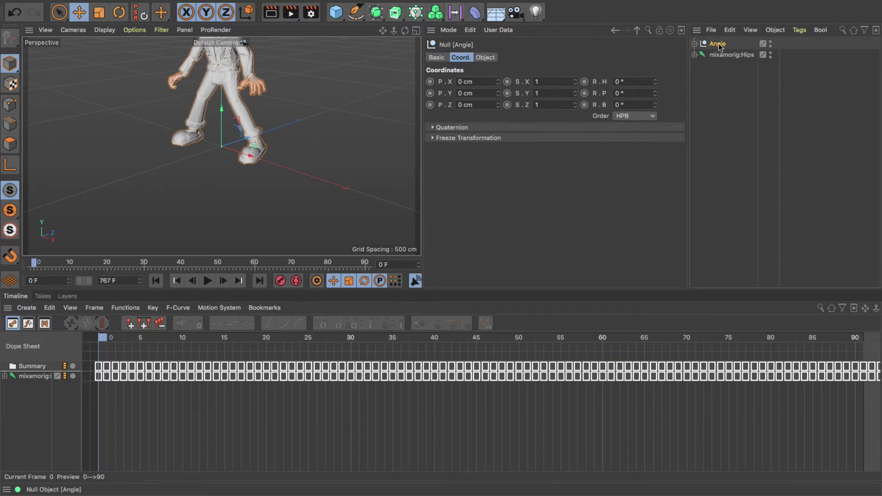
mouse_move(876, 308)
mouse_down()
mouse_move(859, 308)
mouse_move(867, 310)
mouse_up()
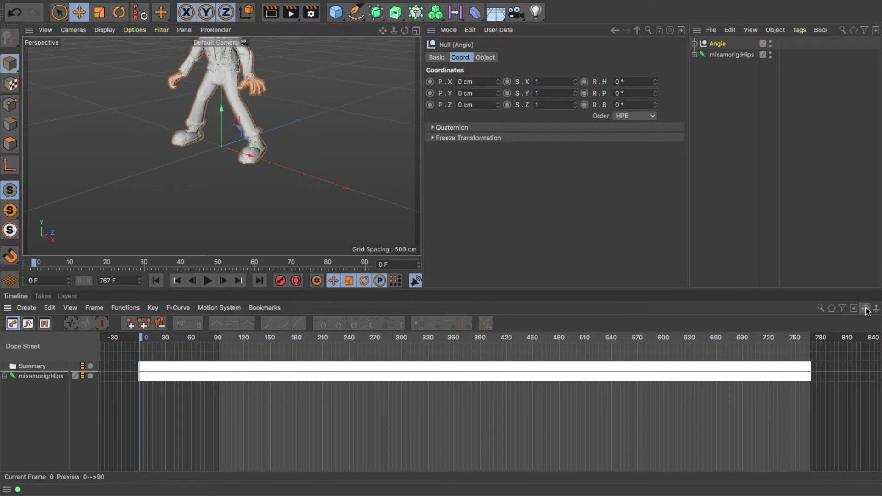
click(694, 54)
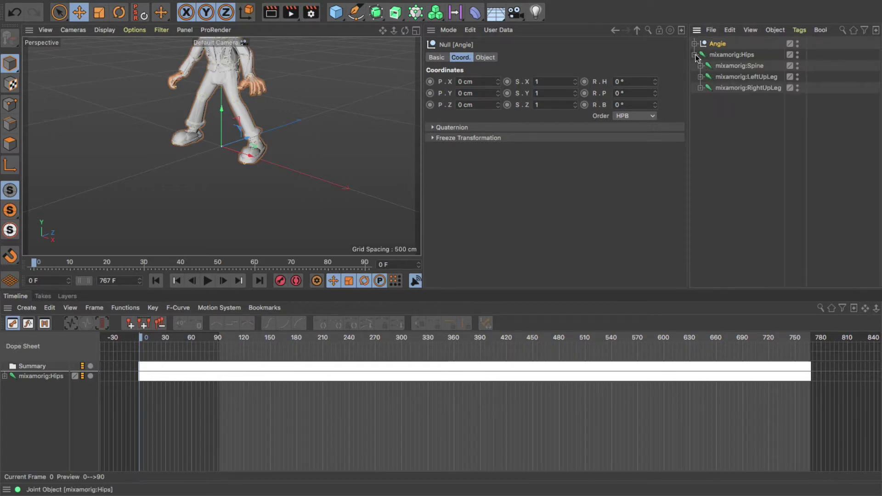
click(694, 55)
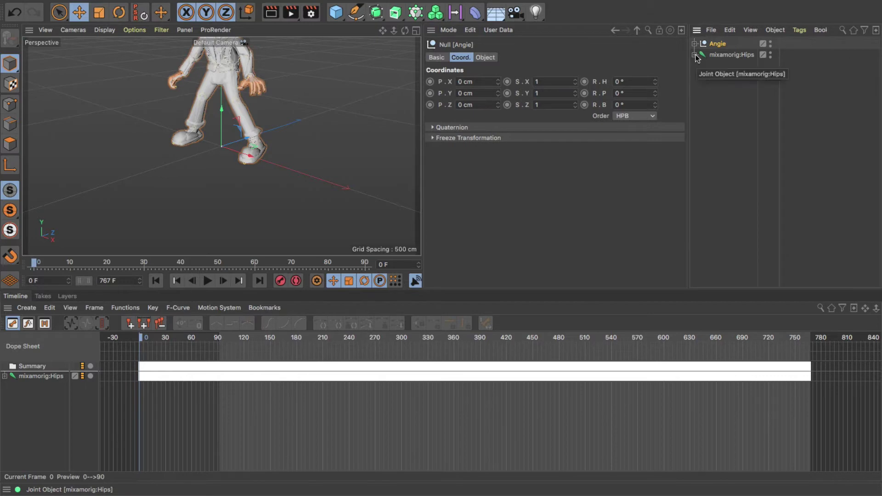
click(694, 44)
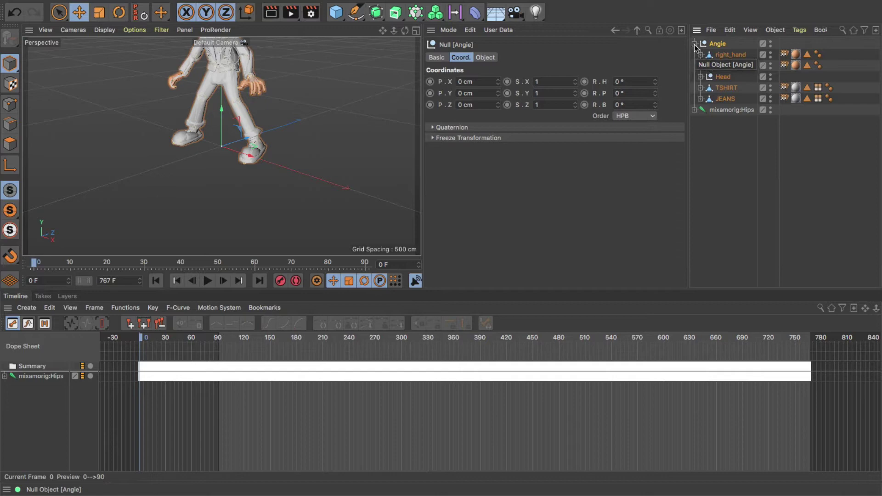
click(694, 43)
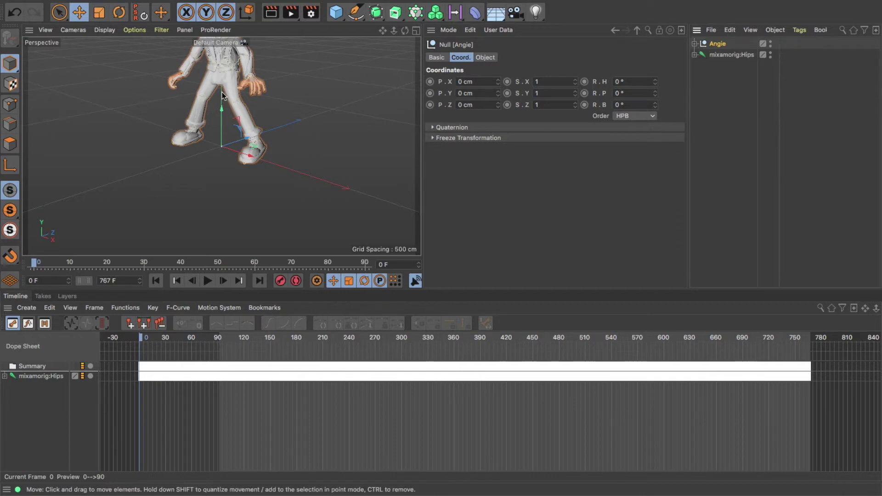
Select the mixamorig:Hips joint and bring up the Animate menu.
click(722, 54)
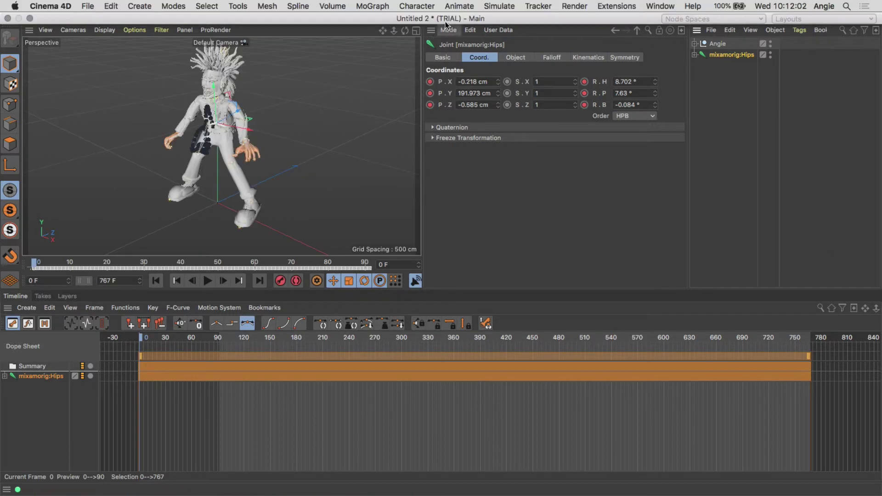
click(457, 6)
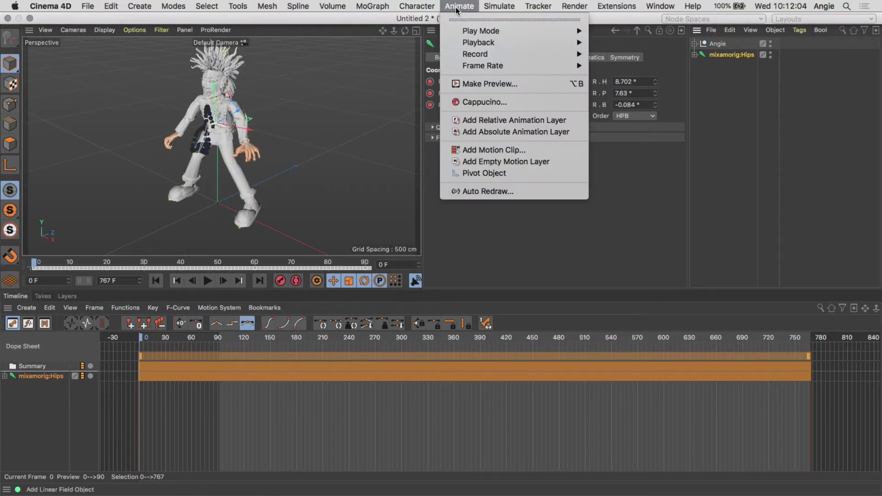
Start Add Motion Clip for mixamorig:Hips with Position, Rotation and Parameter over frames 0–767.
click(478, 150)
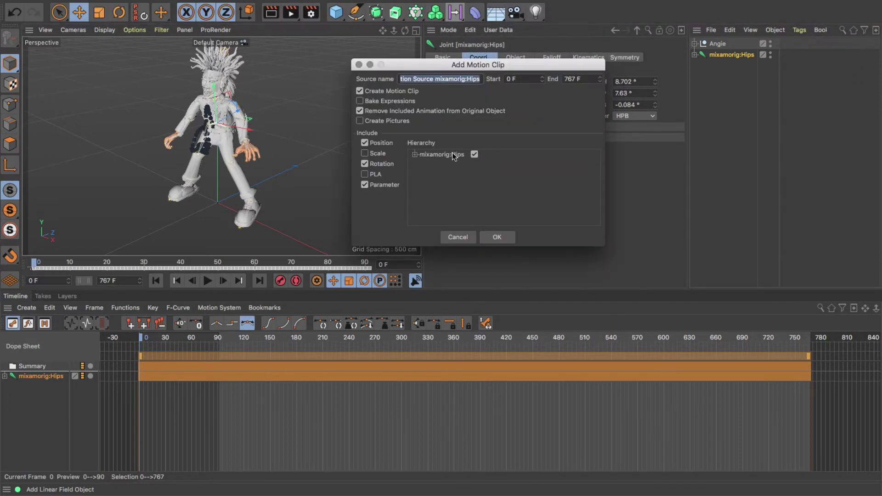
drag(415, 70, 418, 92)
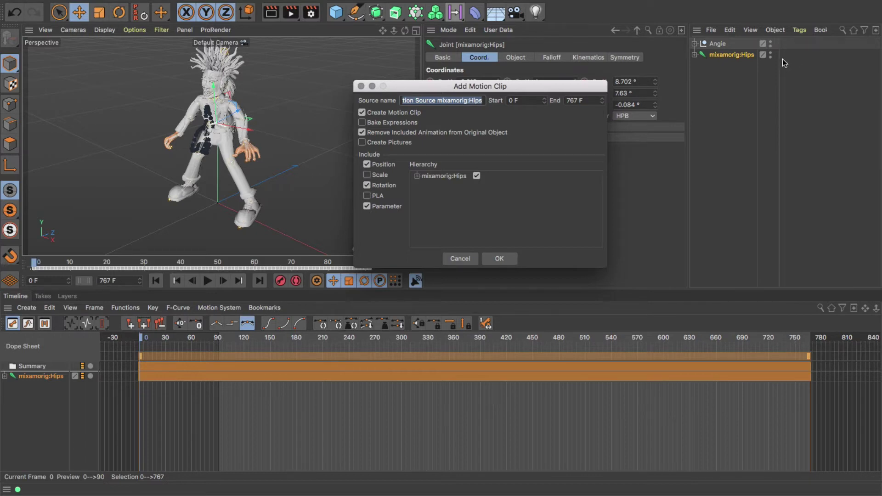
Create the motion clip and review the Motions tag, hips joint and null attributes.
click(500, 259)
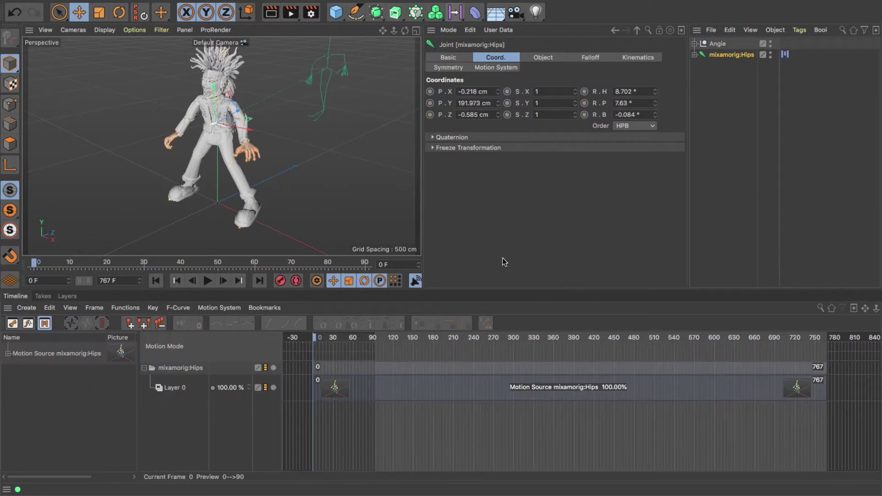
click(785, 55)
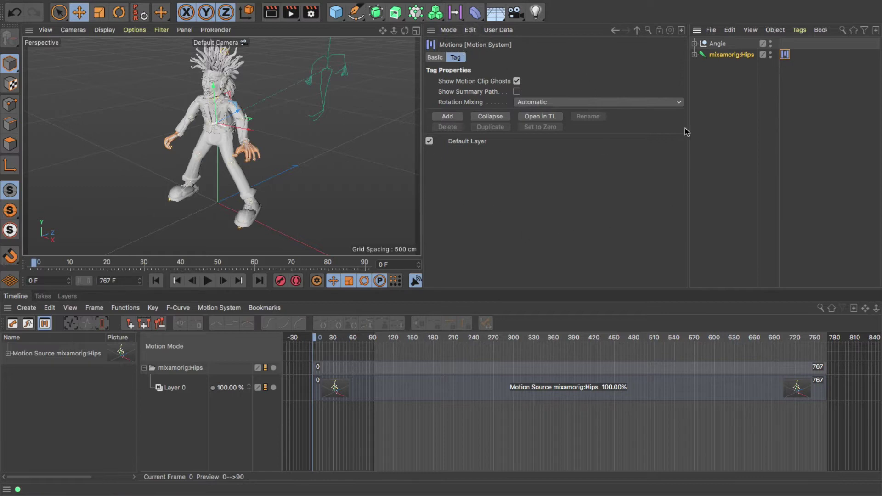
click(726, 55)
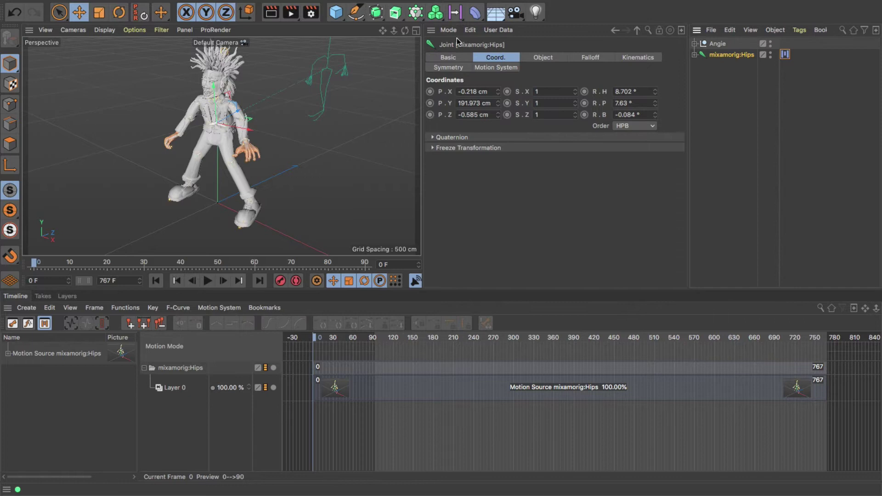
click(717, 44)
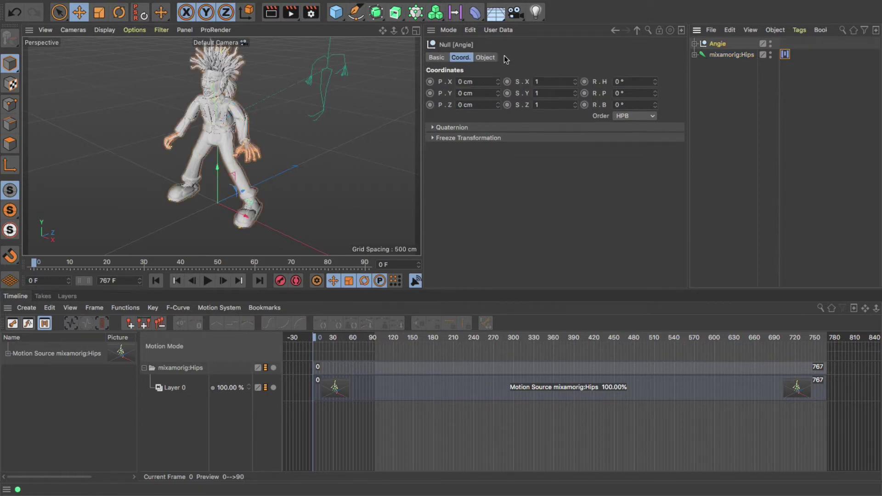
click(730, 55)
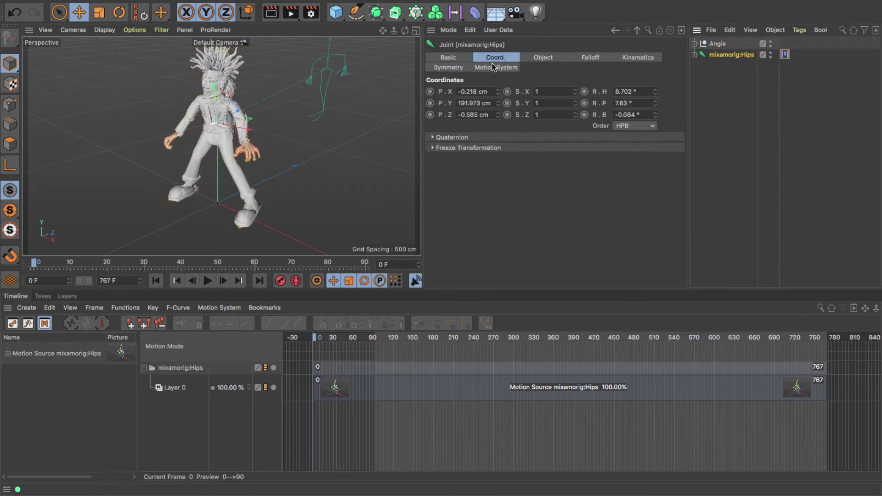
click(785, 54)
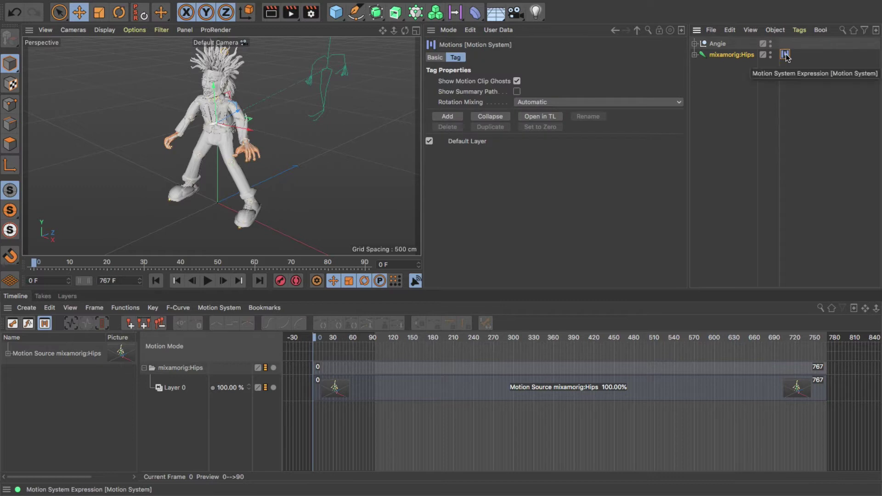
click(734, 55)
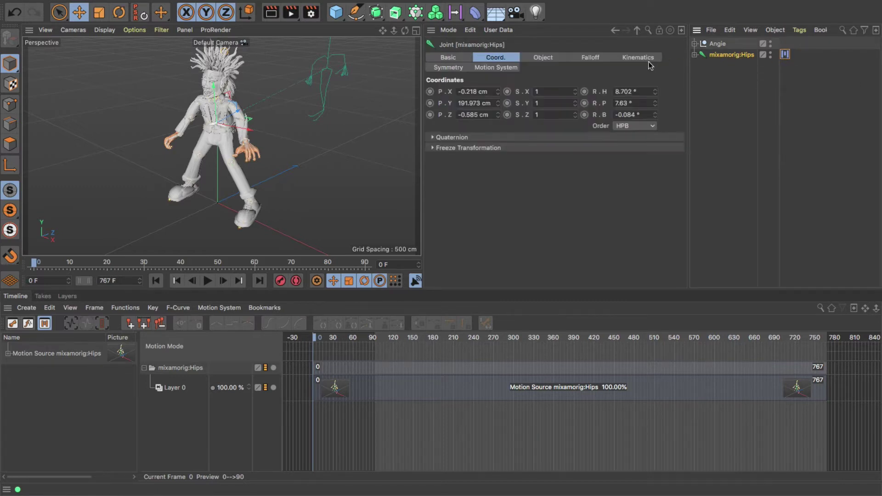
click(502, 67)
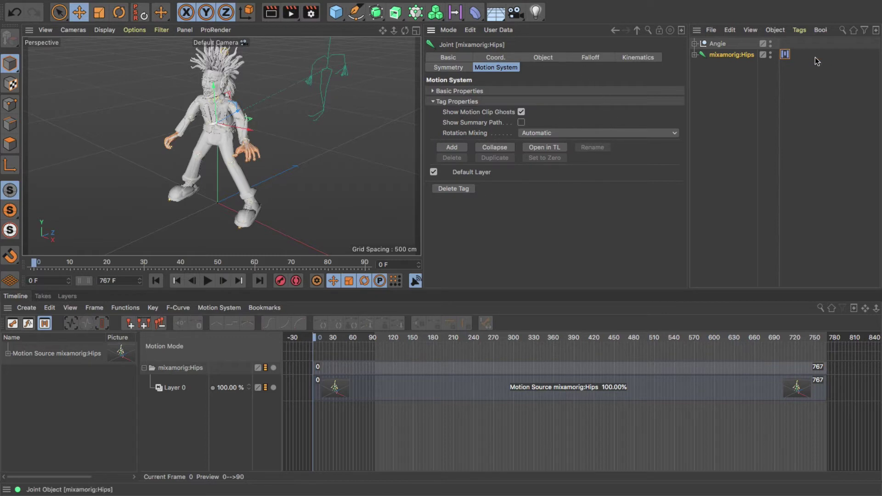
click(785, 55)
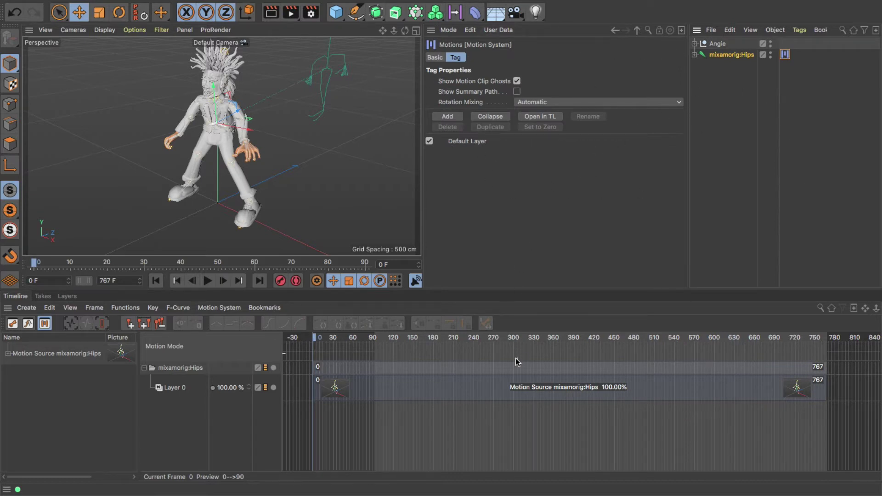
Select, then deselect, the Motion Source mixamorig:Hips clip on Layer 0.
click(335, 390)
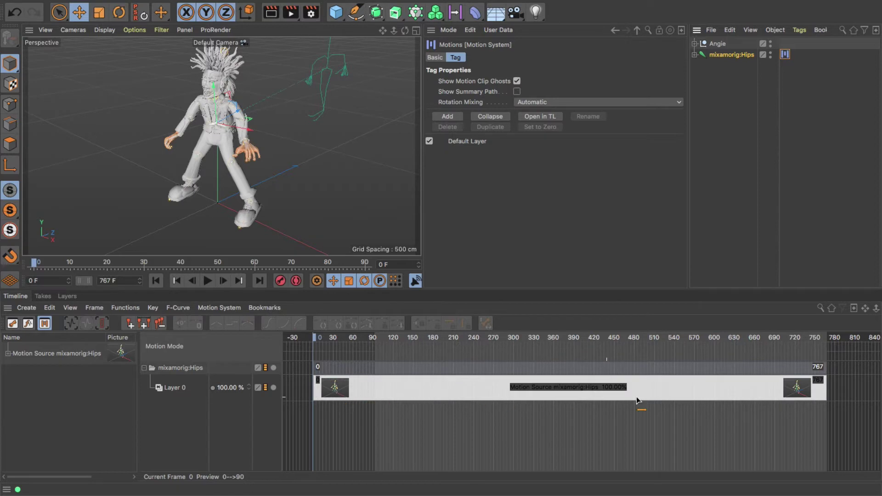
click(448, 408)
click(459, 397)
click(618, 408)
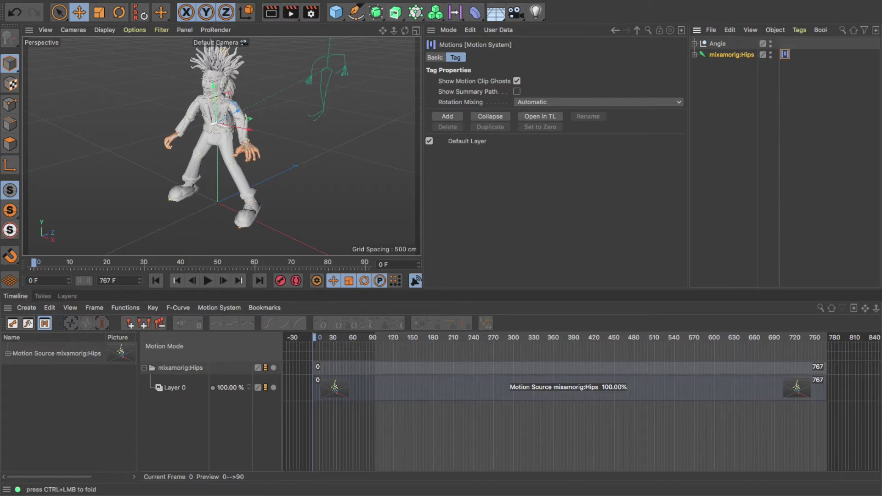
Switch the timeline to Dope Sheet and back to Motion Mode, then go to frame 767.
click(71, 312)
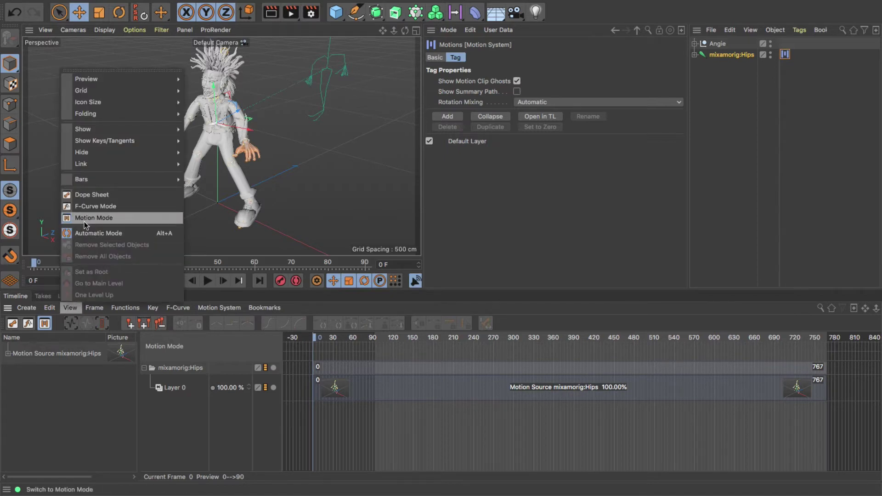
click(87, 197)
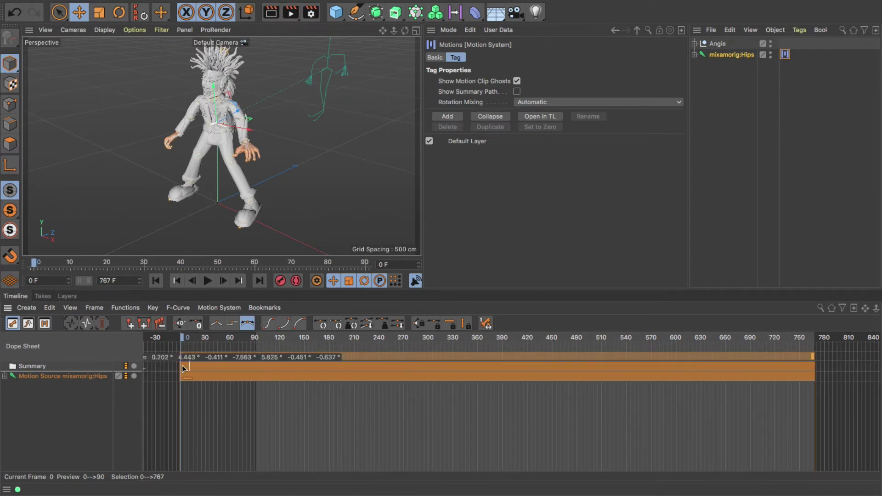
click(70, 309)
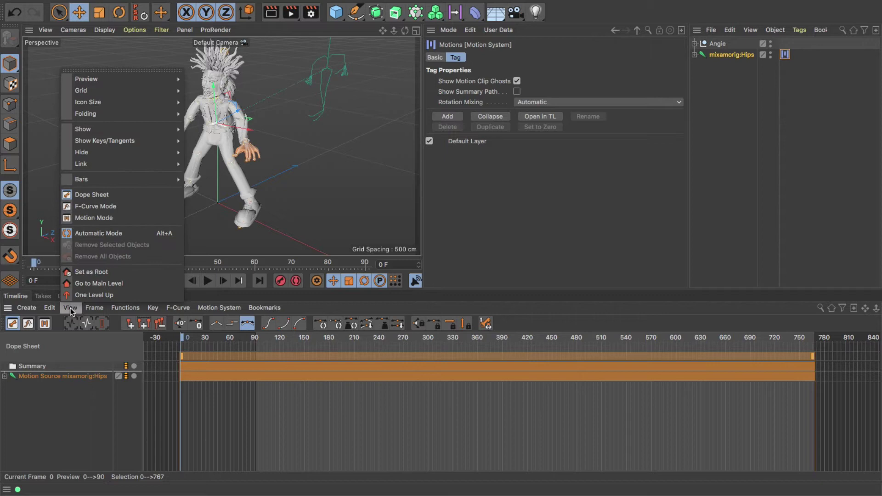
click(84, 219)
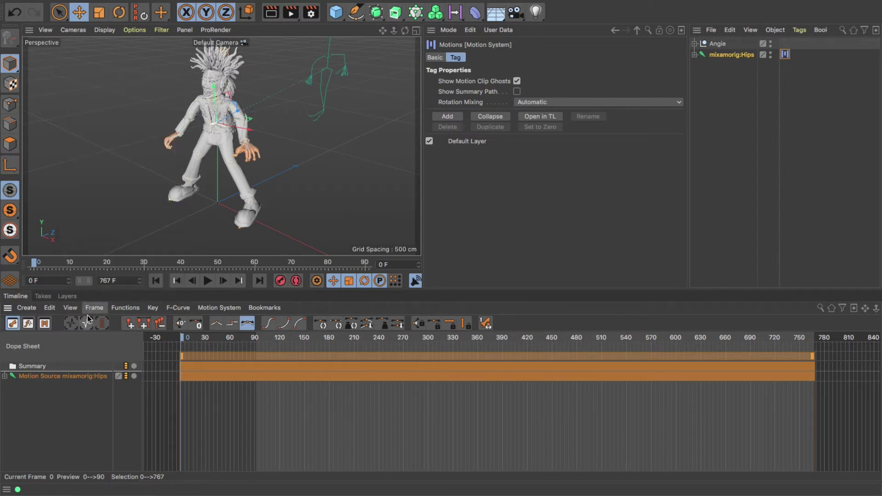
click(70, 308)
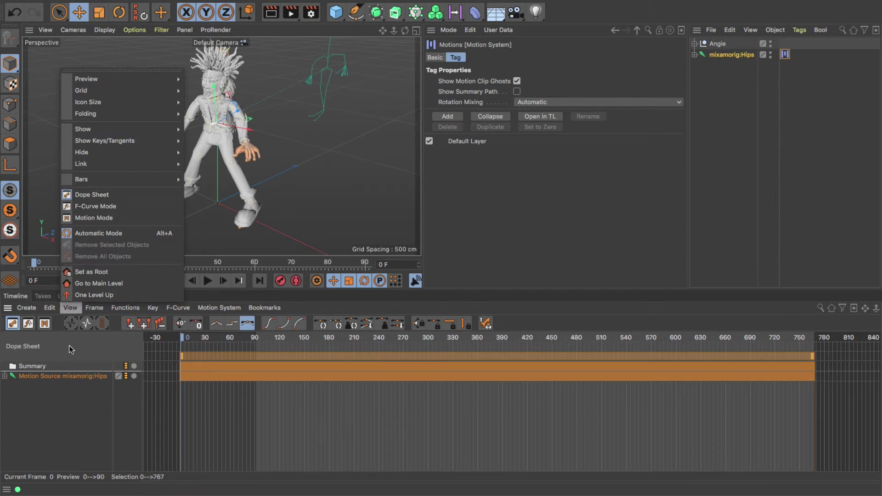
click(84, 219)
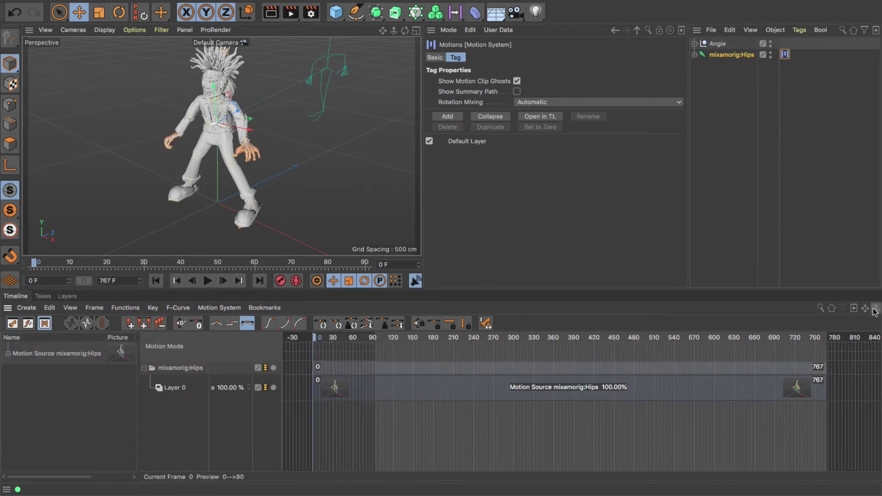
drag(876, 308, 797, 309)
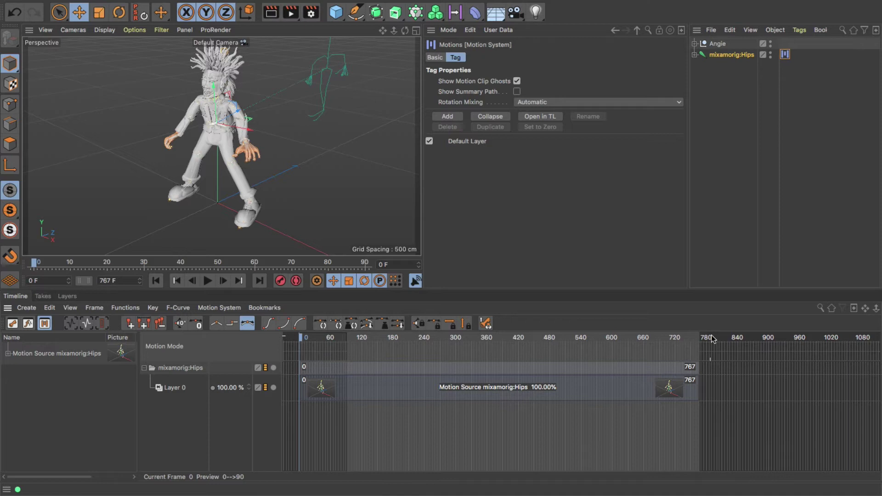
drag(712, 339, 739, 331)
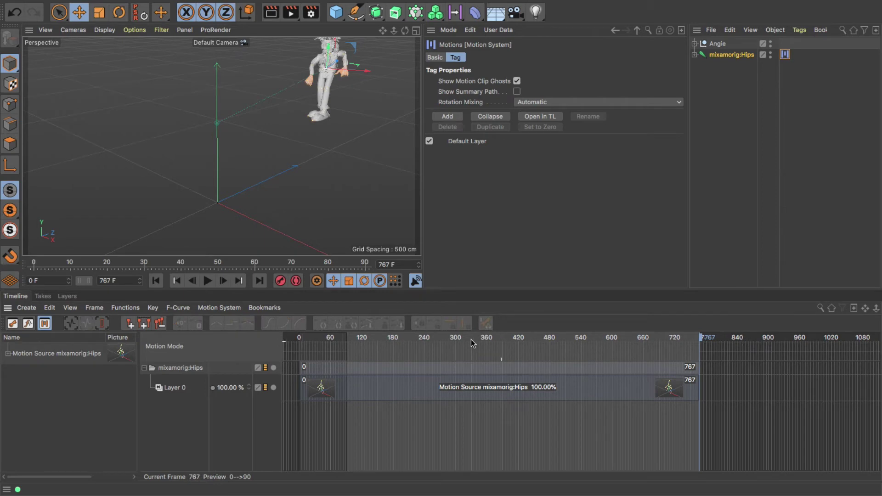
Play the motion from the start and pause it at frame 36.
click(208, 281)
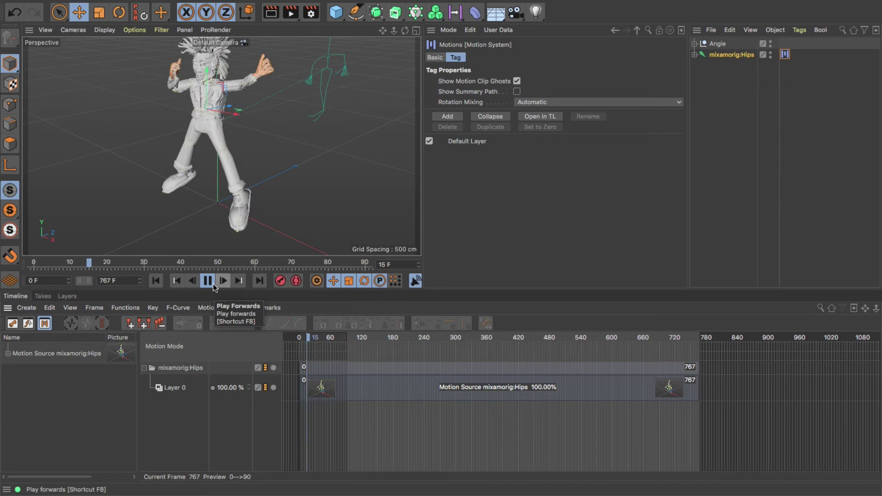
click(207, 280)
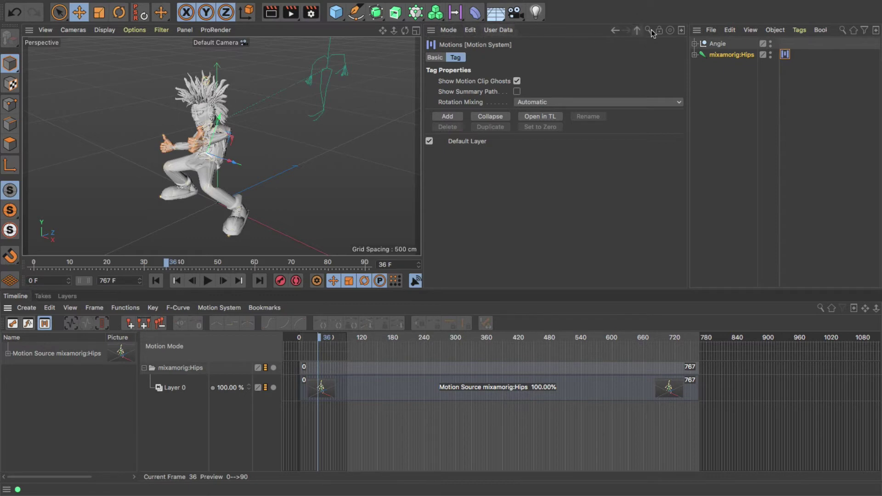
Set Maximum Time and Preview Max Time to 1800 F in Project Settings, then resume playback.
click(637, 31)
click(636, 31)
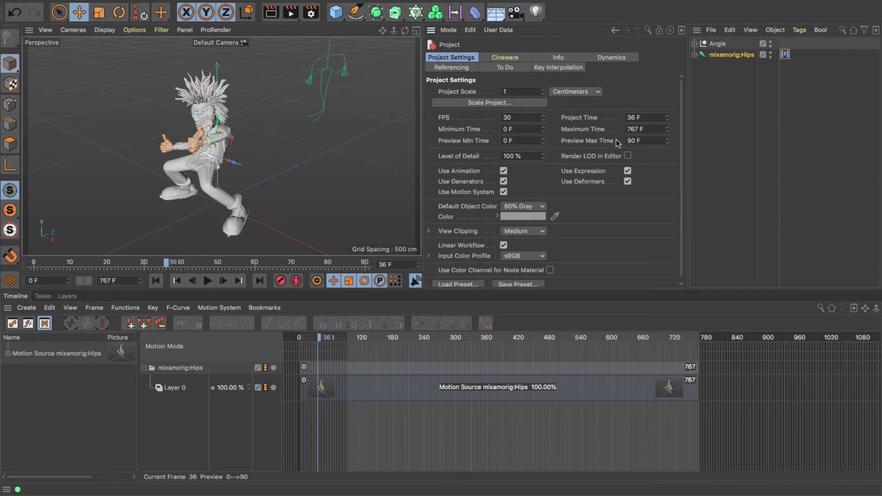
click(648, 129)
text(1800)
click(657, 140)
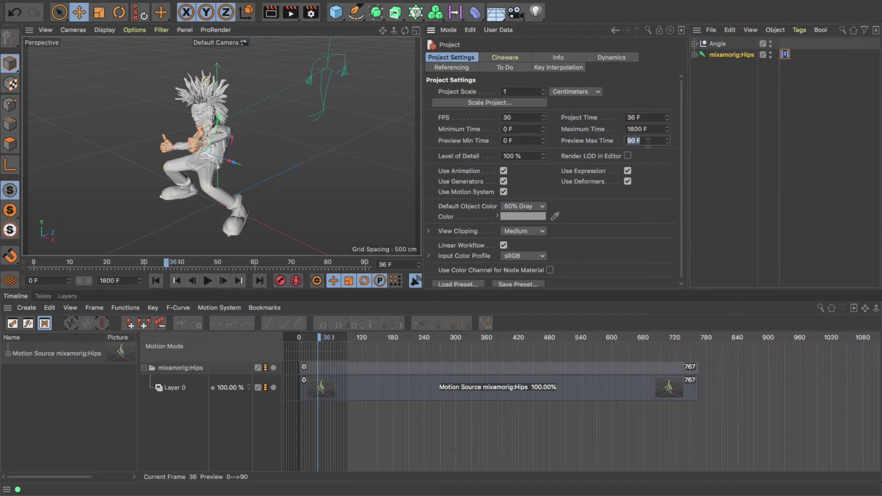
text(1800)
key(Return)
click(213, 284)
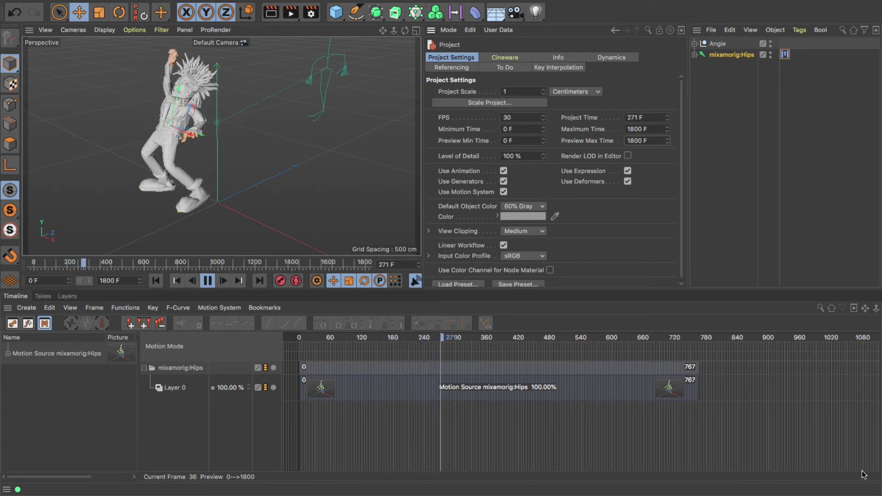
Stop playback at frame 764, rename the motion clip Thriller 03, and select it.
click(207, 284)
drag(628, 340, 698, 342)
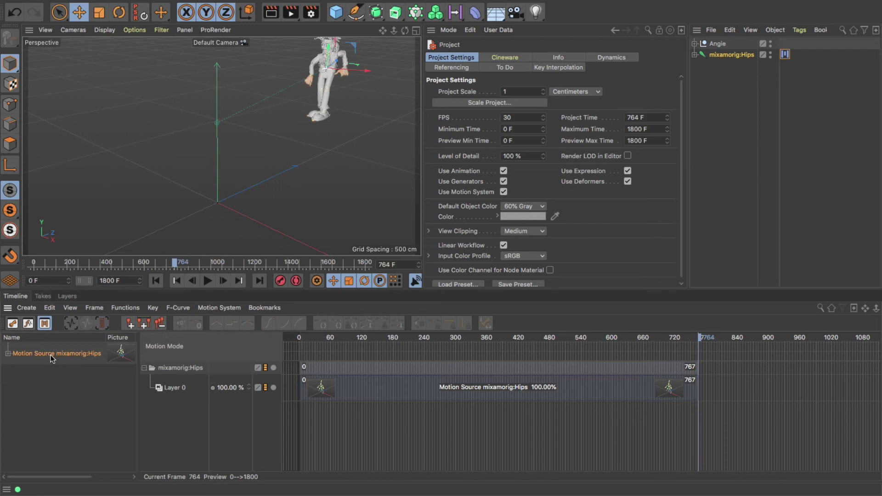
double_click(50, 353)
text(Thriller 01)
key(Return)
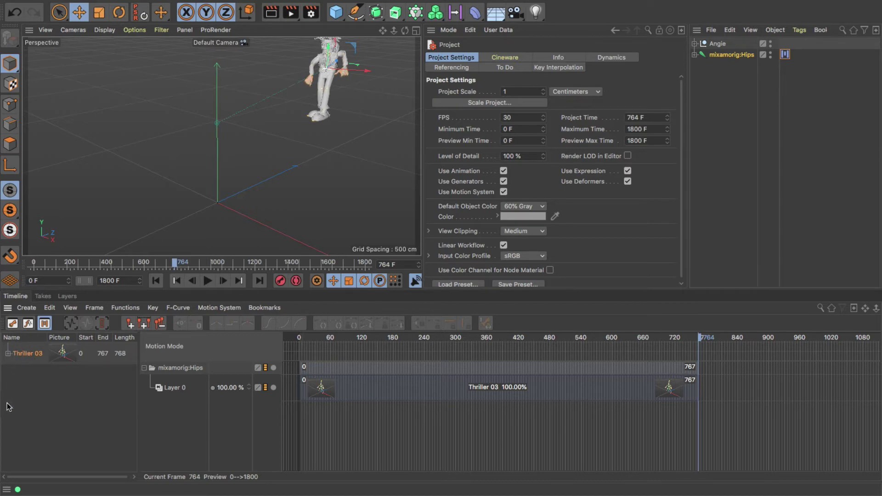
click(425, 394)
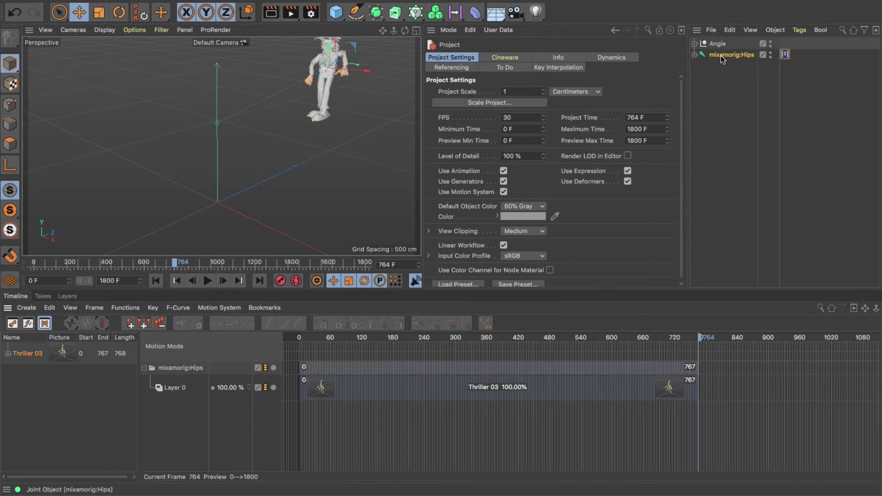
Merge Thriller Part 4.fbx with default import settings, declining to reassign takes.
click(88, 6)
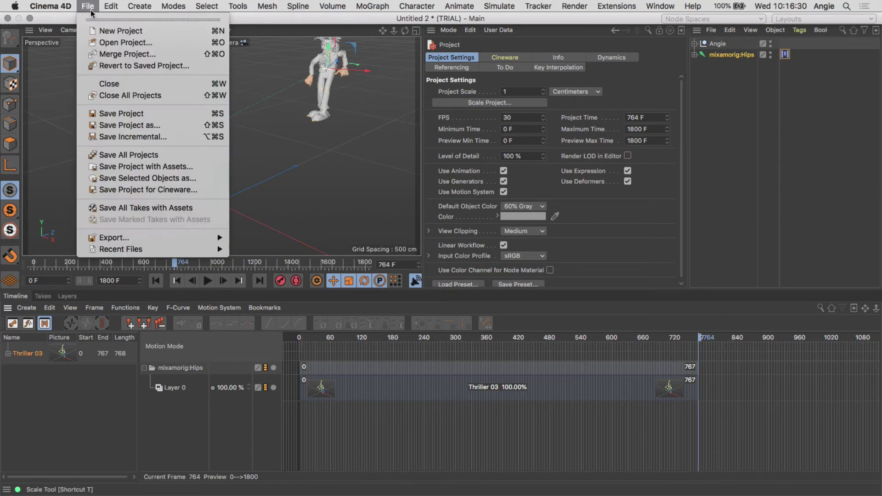
click(110, 55)
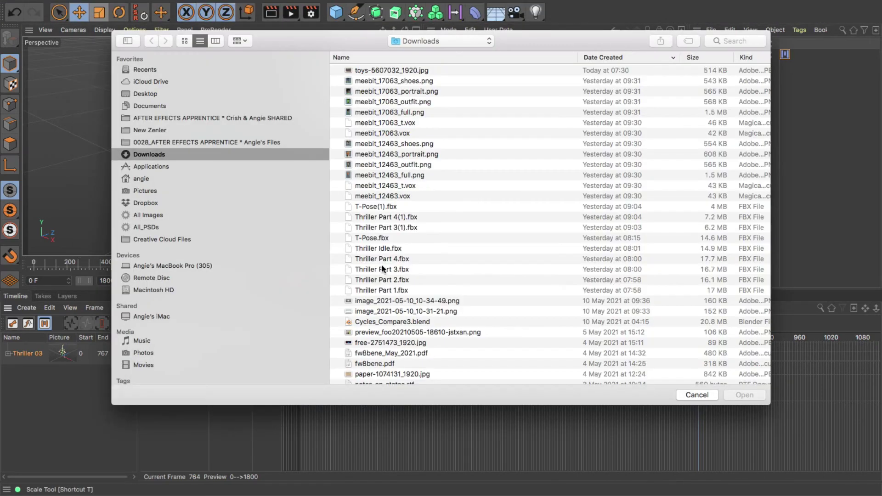
click(382, 260)
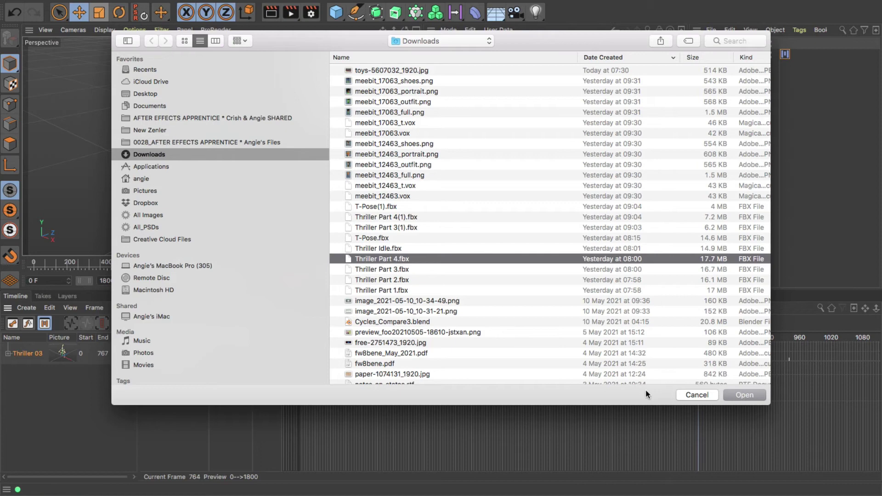
click(744, 395)
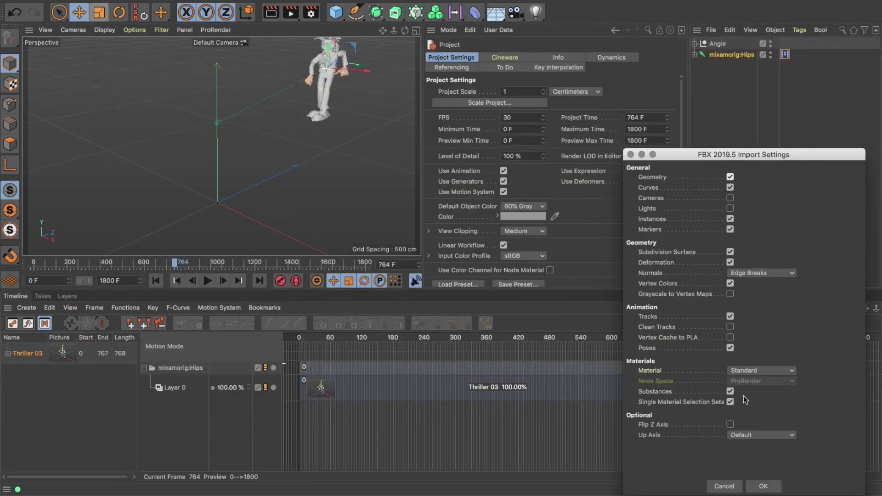
click(763, 486)
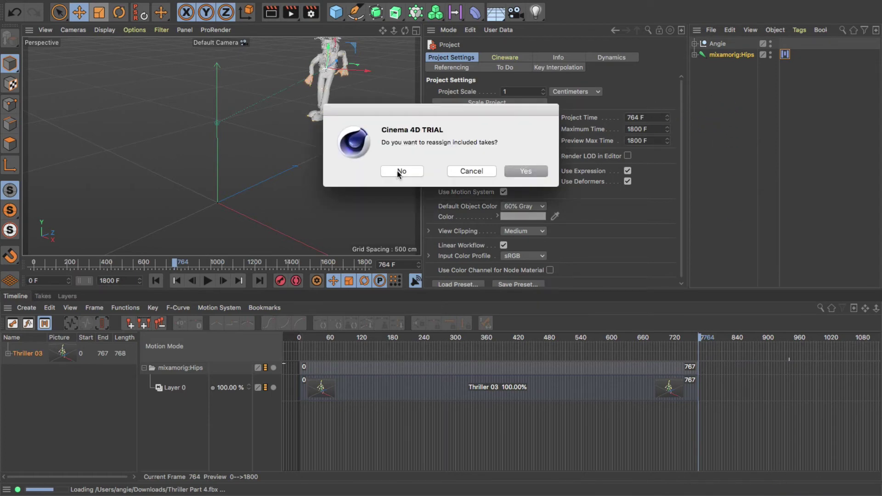
click(400, 171)
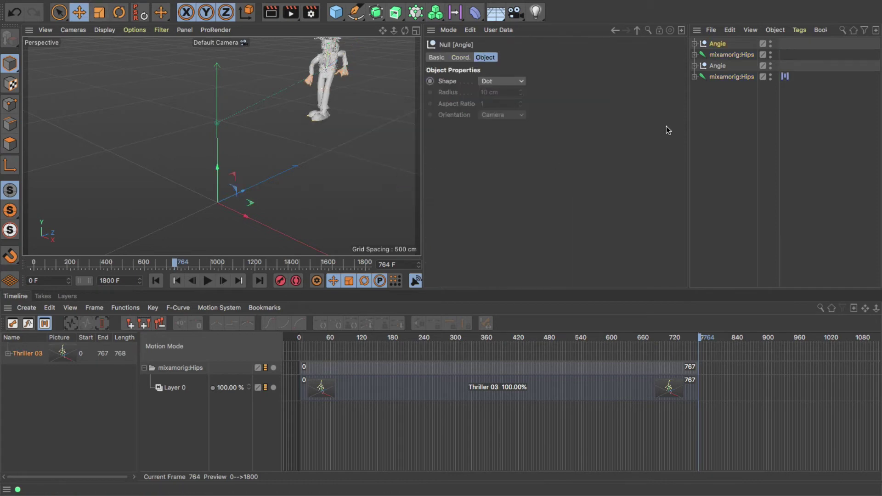
Rename the merged character null to 'Angie 2' and select its mixamorig:Hips joint.
double_click(721, 45)
text(2)
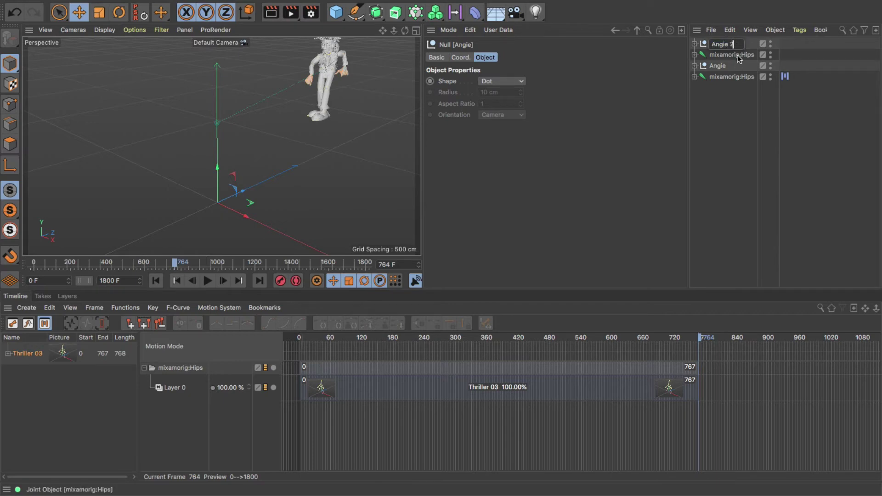
click(737, 55)
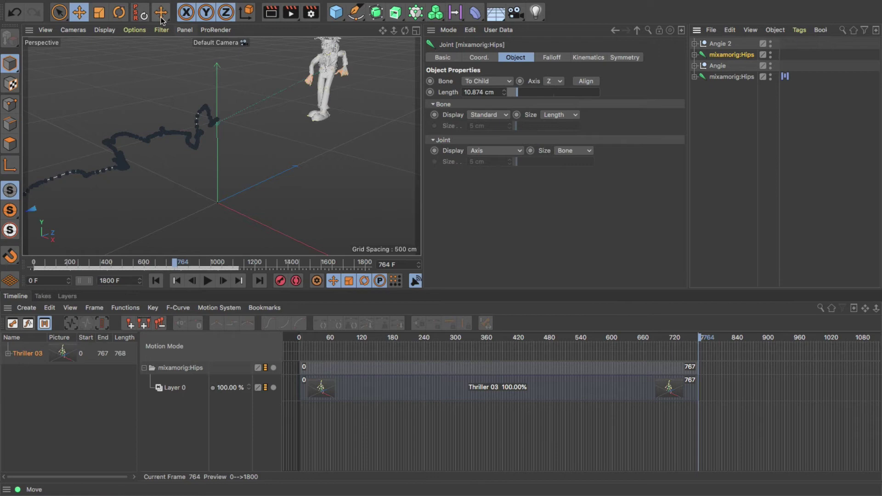
mouse_move(159, 5)
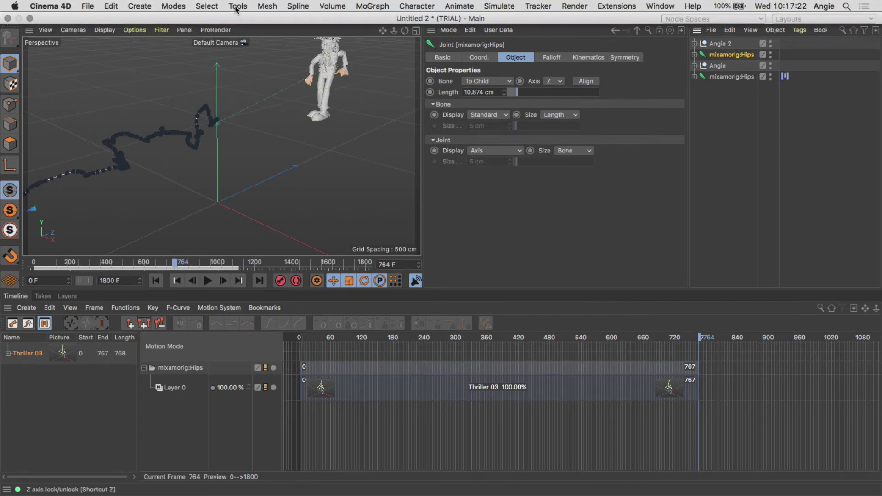
Add a motion clip from the merged rig's Hips animation with default settings, spanning frames 0–1112.
click(458, 6)
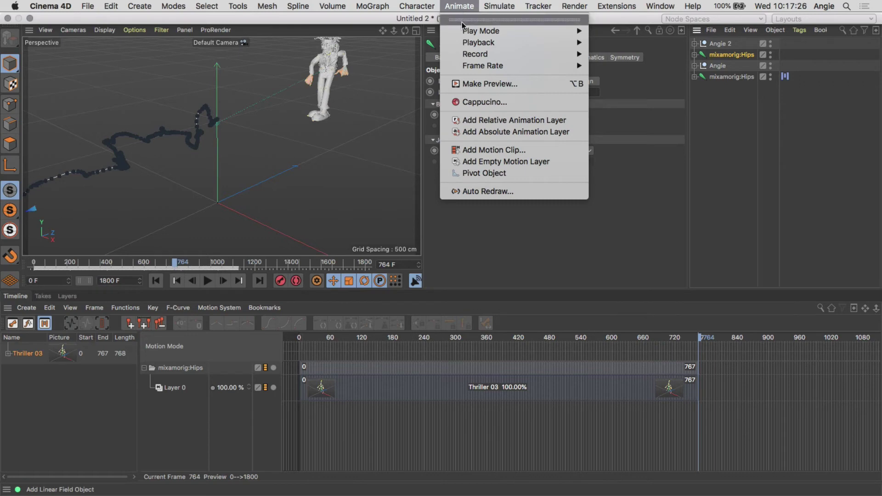
click(478, 150)
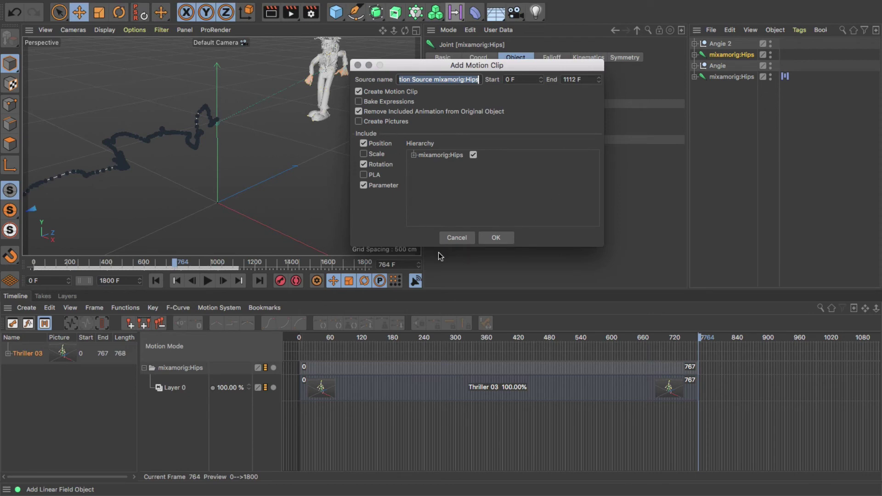
click(499, 239)
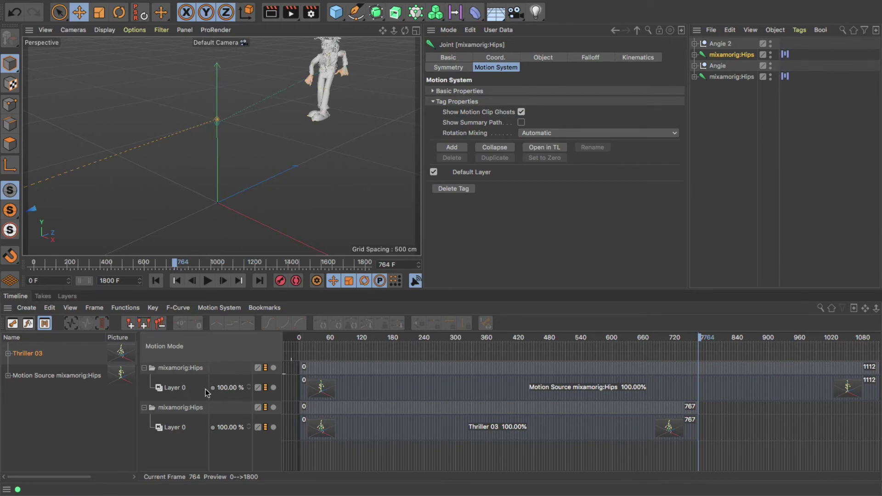
Rename the new mixamorig:Hips motion source to 'Thriller 04'.
click(597, 390)
click(440, 437)
click(581, 389)
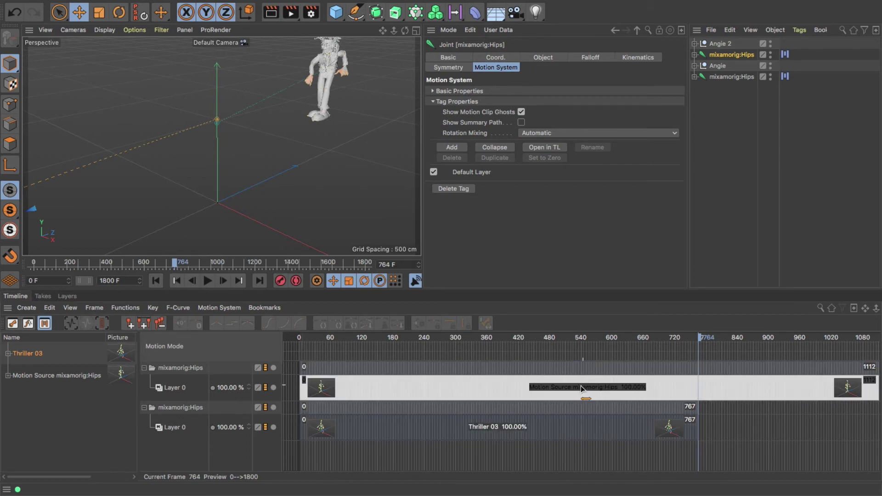
double_click(31, 376)
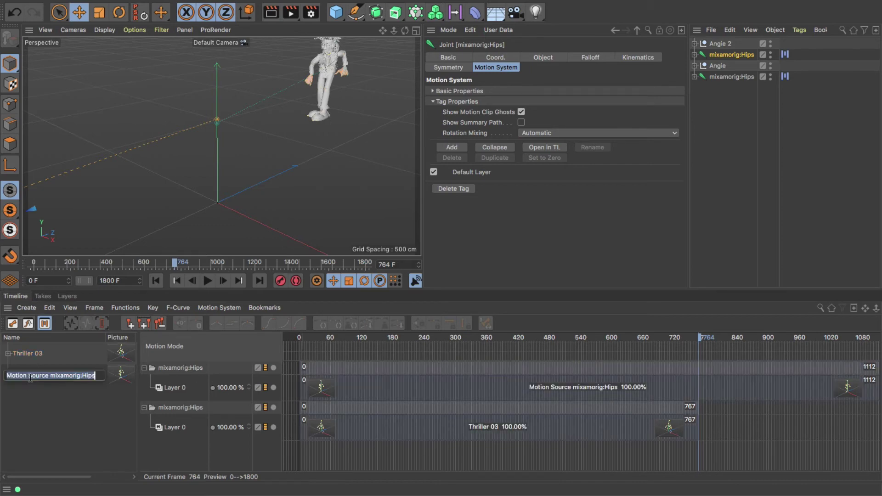
text(Thriller 04)
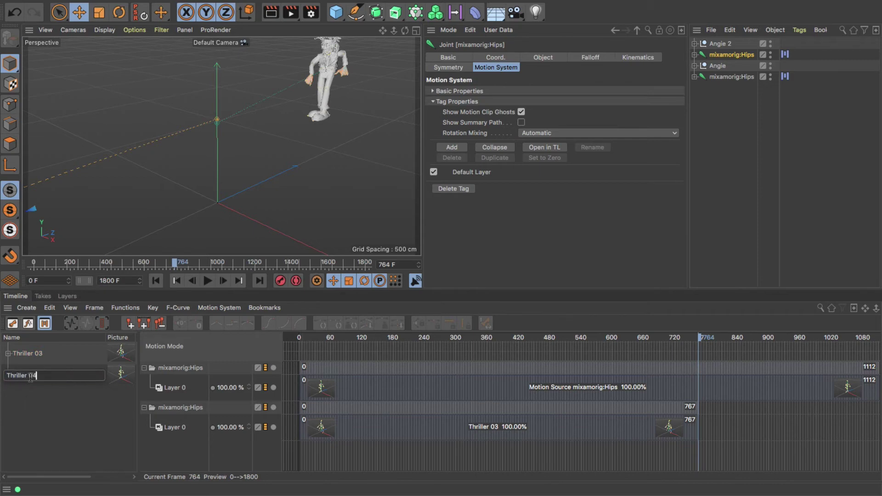
key(Return)
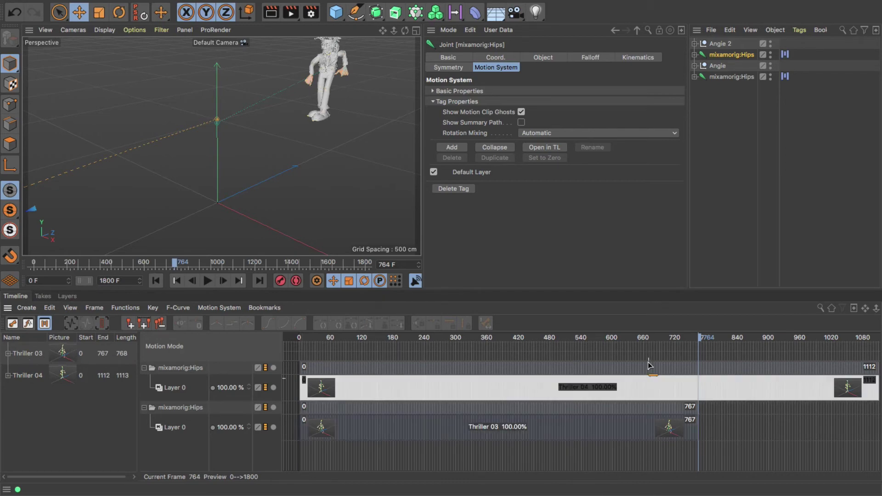
Scrub through to frame 1800 with both dancers in view, then select the Thriller 04 Hips track.
click(171, 264)
mouse_move(164, 265)
mouse_down()
mouse_move(141, 265)
mouse_move(176, 265)
mouse_up()
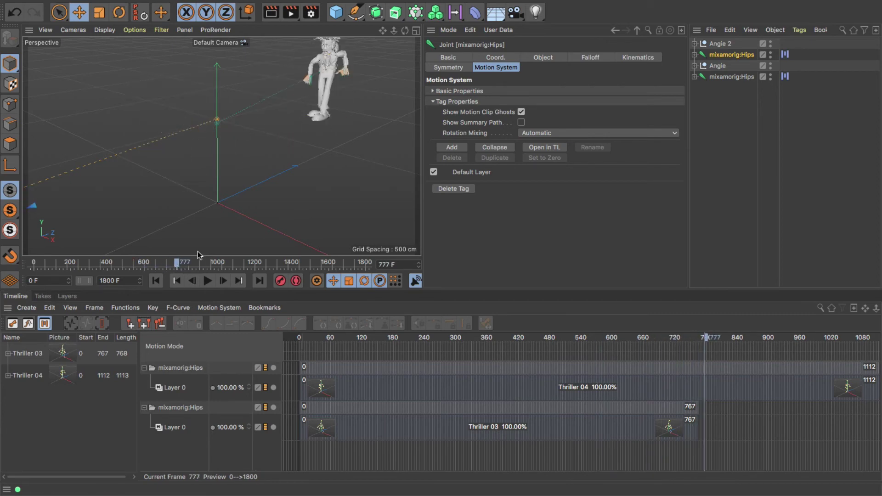
drag(394, 36, 385, 38)
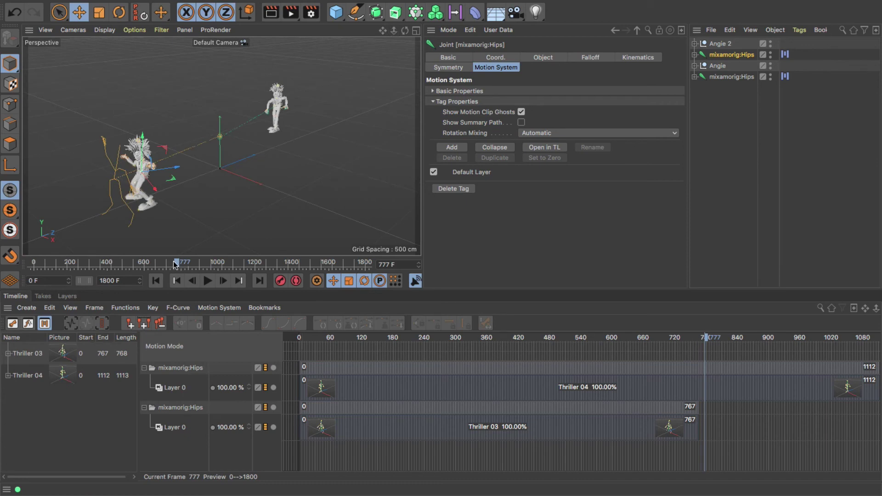
drag(176, 265, 256, 264)
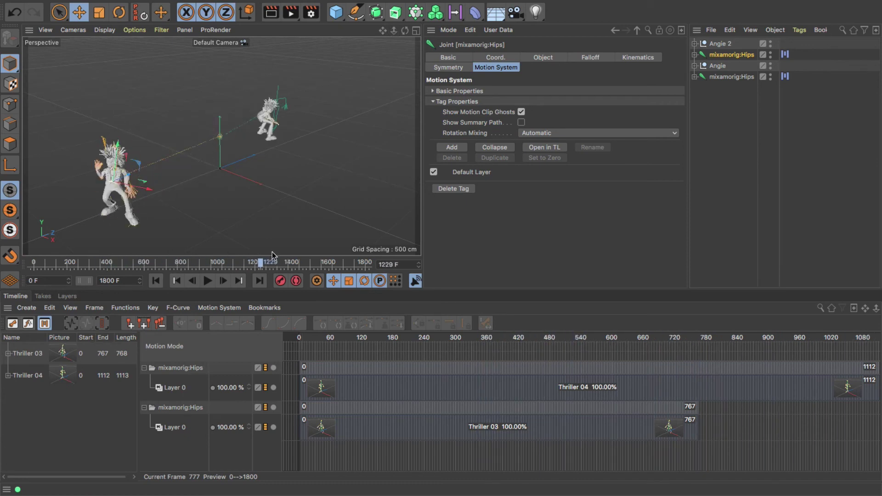
click(203, 265)
drag(125, 267, 405, 266)
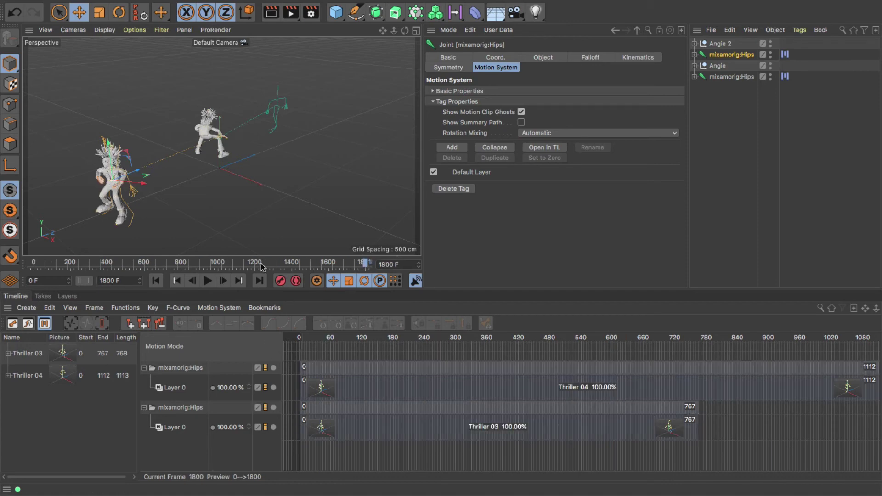
click(180, 368)
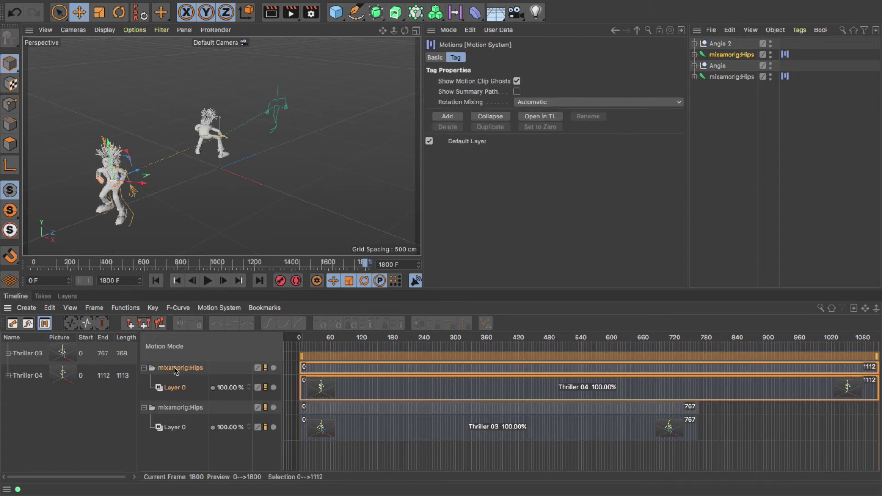
Delete the Thriller 04 track, review the remaining animation, and select Angie 2 with its Hips joint.
key(Delete)
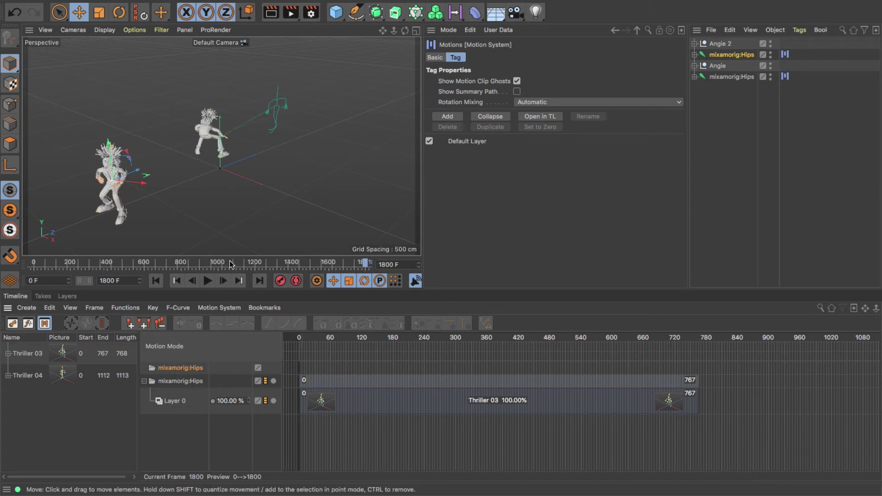
drag(363, 264, 91, 269)
drag(310, 271, 230, 267)
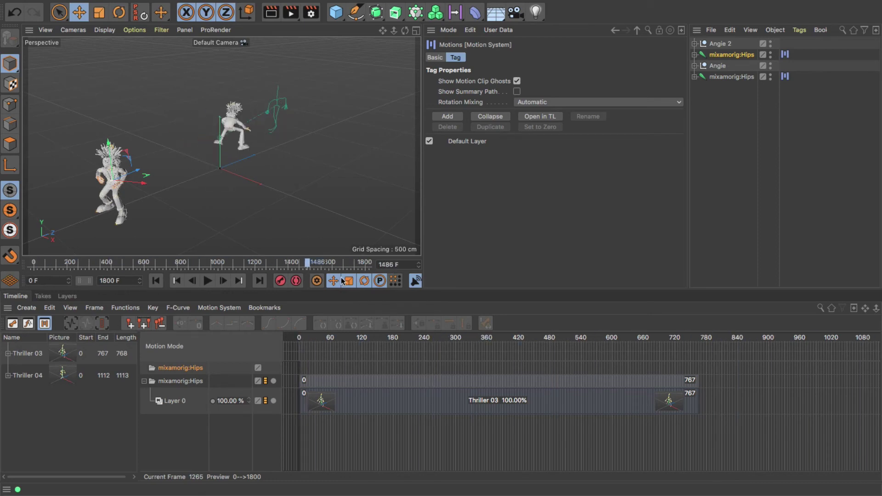
click(716, 44)
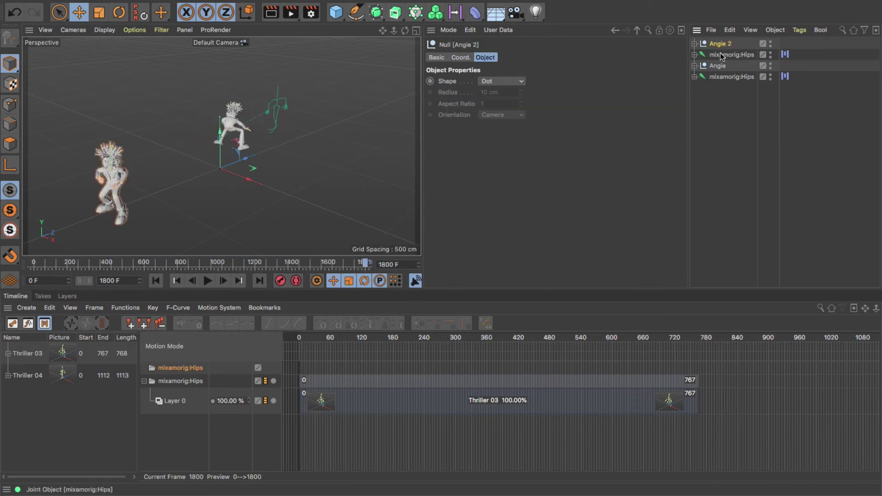
shift+click(722, 55)
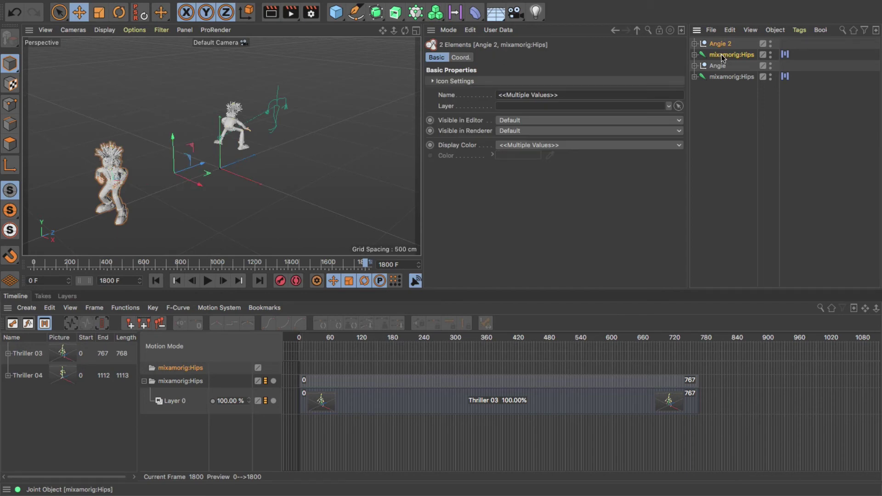
Delete Angie 2 and place Thriller 04 on the Hips layer after Thriller 03, starting at frame 766.
key(Delete)
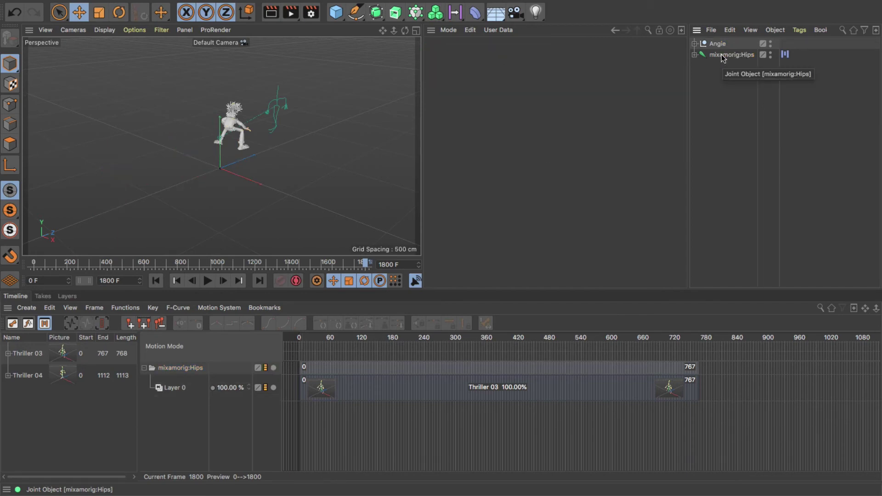
drag(324, 345, 270, 356)
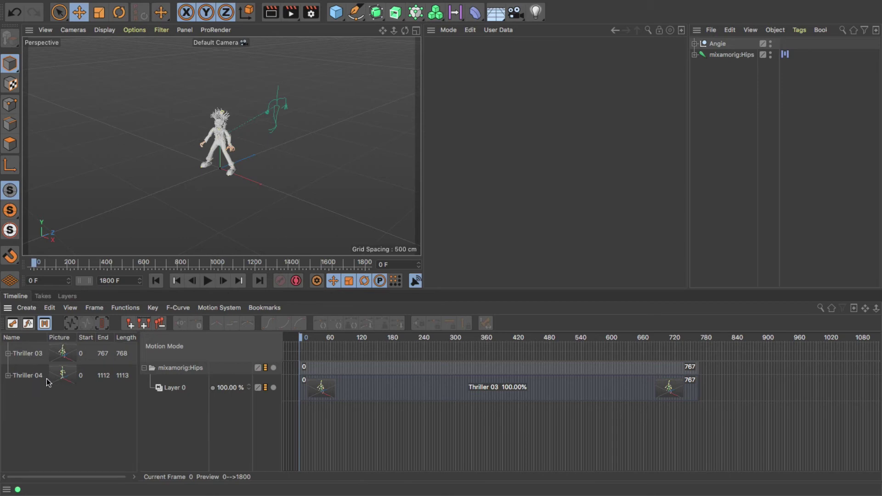
drag(49, 383, 700, 339)
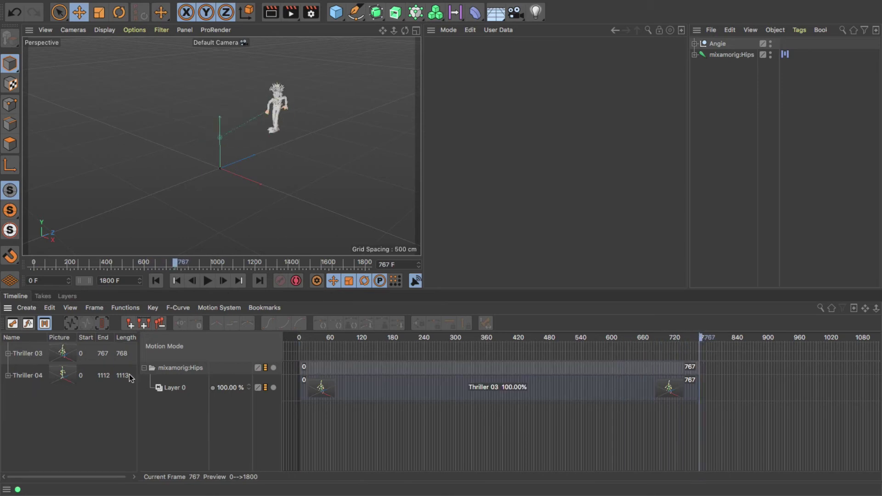
drag(26, 373, 762, 385)
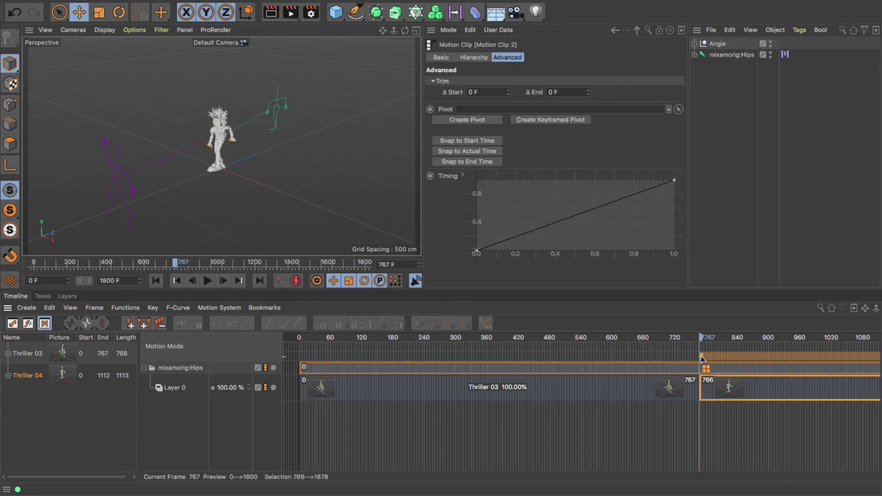
Play back the Thriller 03 to Thriller 04 transition near frame 780, then select Motion Clip 2.
drag(701, 337, 343, 338)
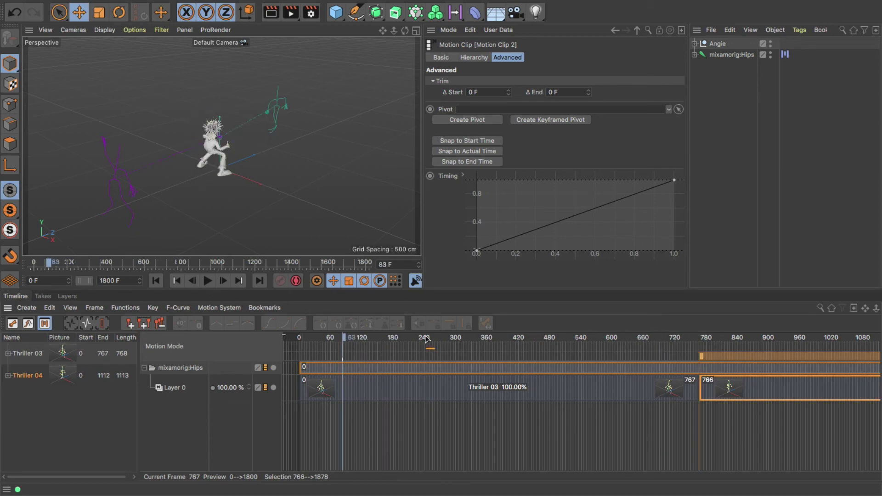
drag(426, 339, 708, 338)
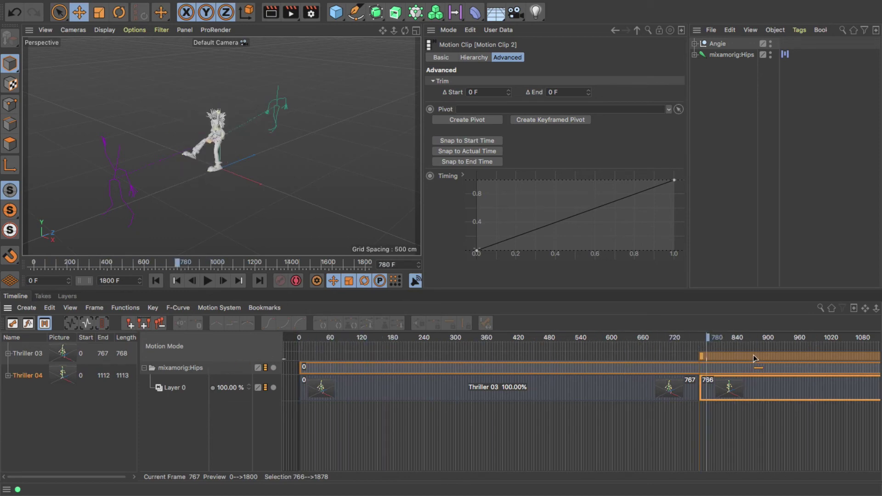
drag(753, 358, 660, 358)
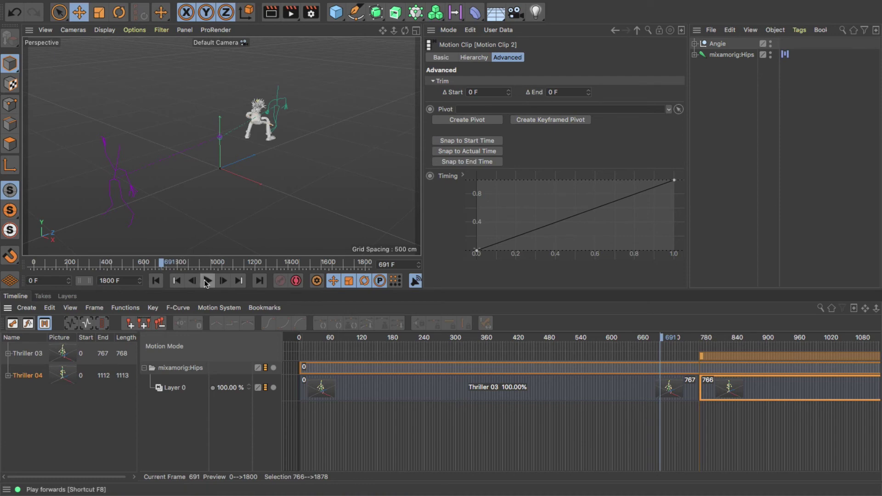
click(207, 281)
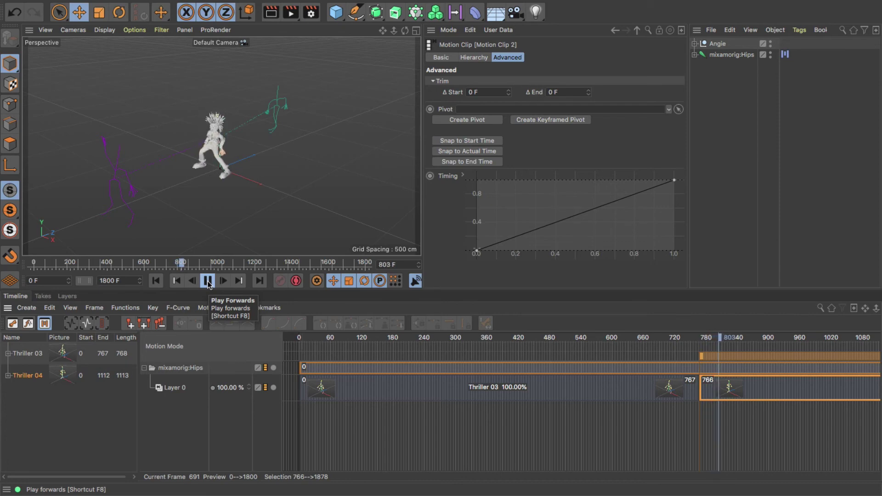
click(208, 281)
mouse_move(714, 335)
mouse_down()
mouse_move(691, 338)
mouse_move(714, 340)
mouse_move(705, 340)
mouse_up()
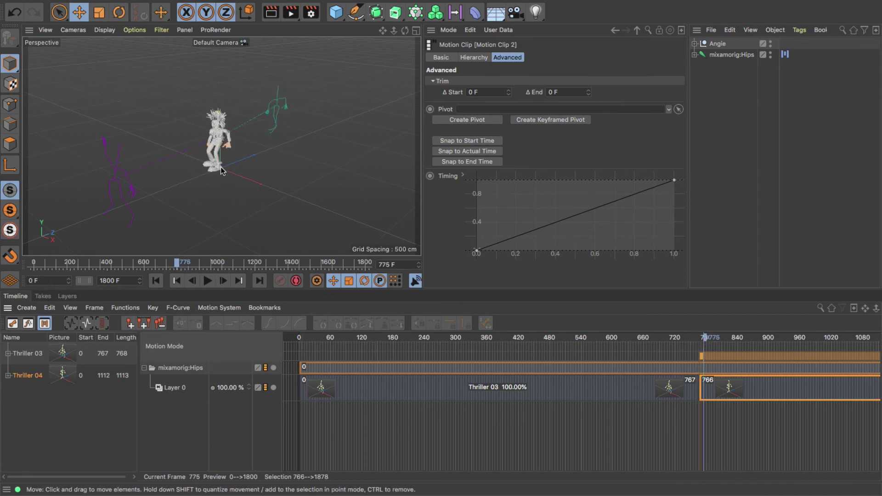
click(724, 367)
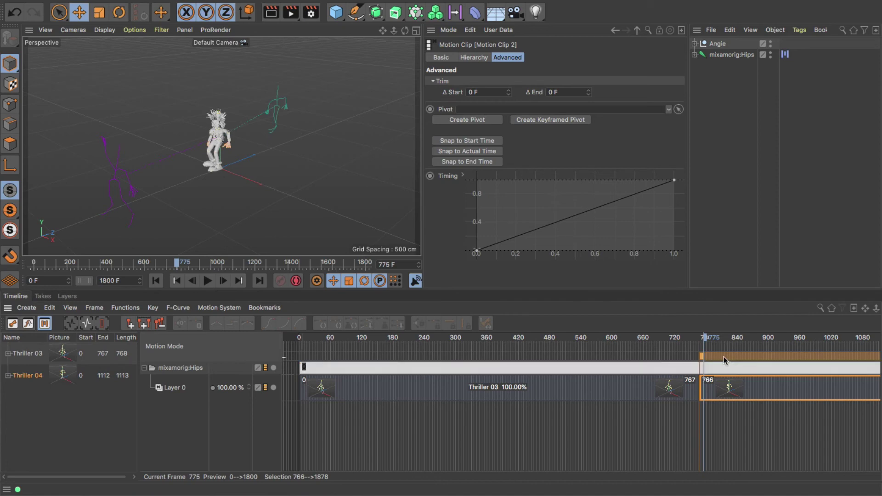
click(722, 391)
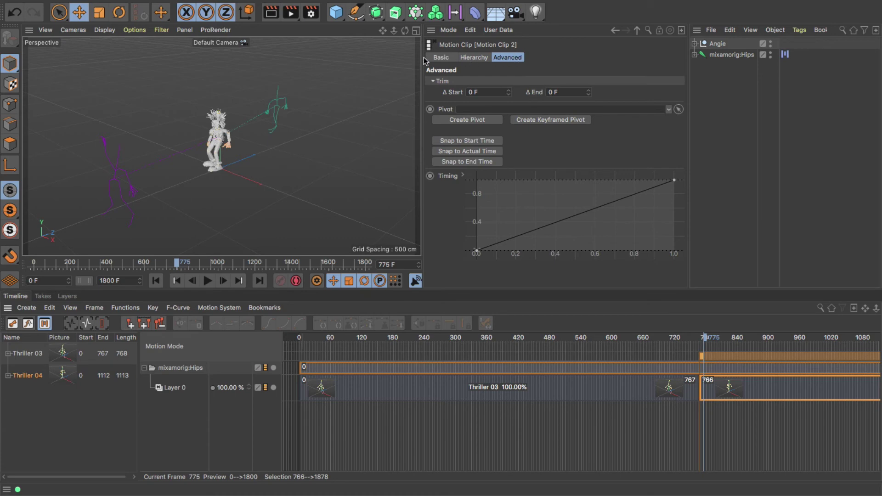
click(441, 57)
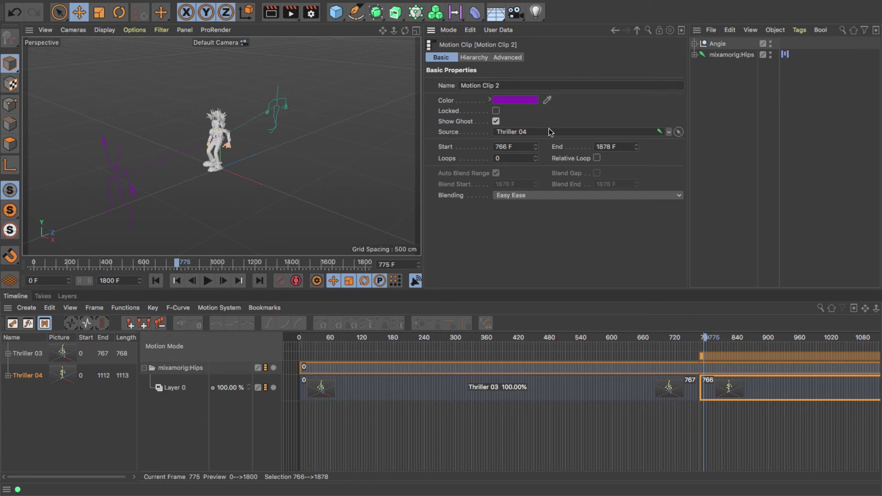
click(475, 58)
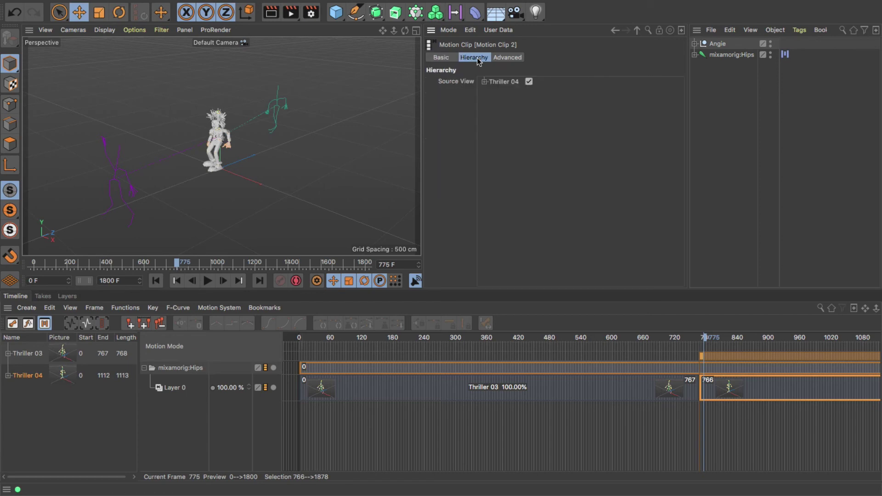
click(484, 82)
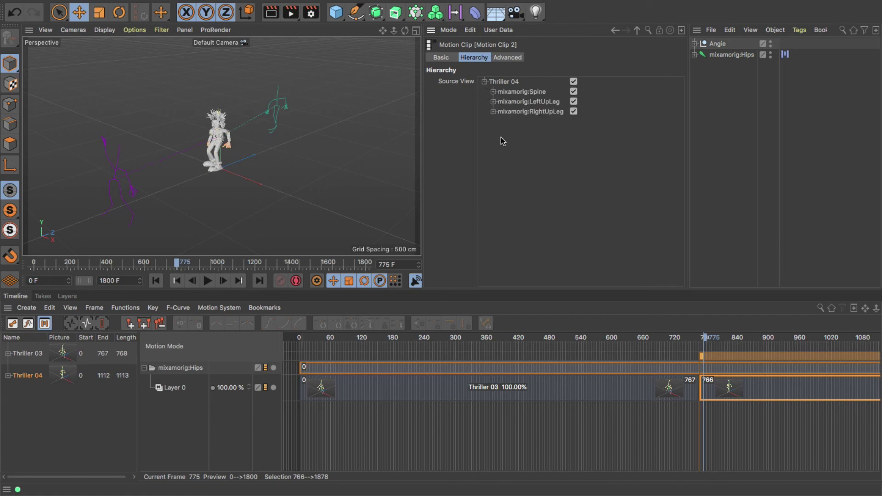
click(484, 81)
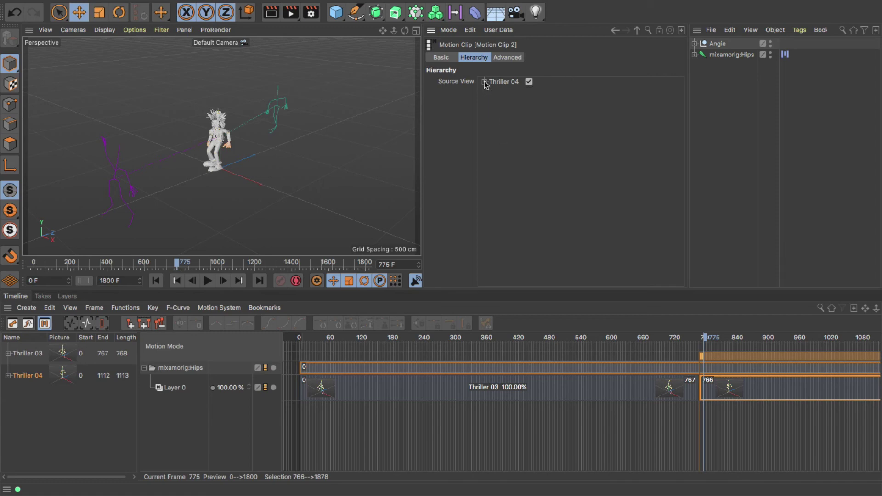
click(507, 57)
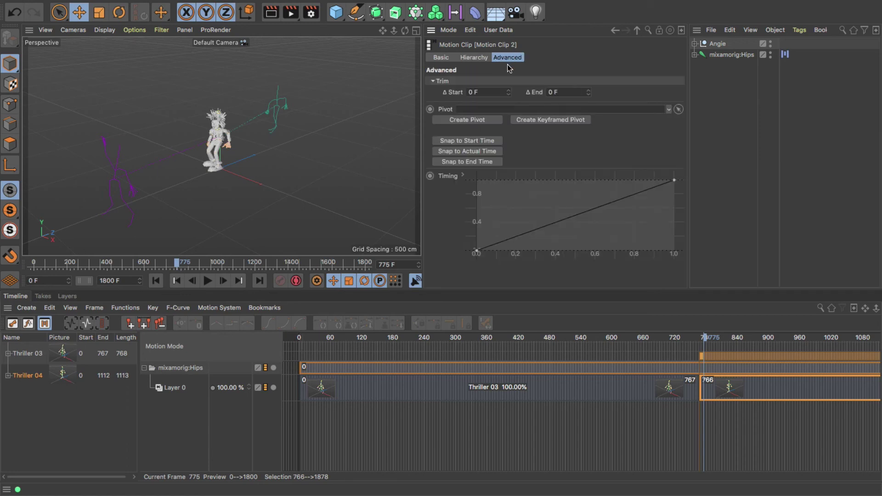
Create a Hips Pivot Object for the second clip and copy the mixamorig:Hips joint's position.
click(466, 120)
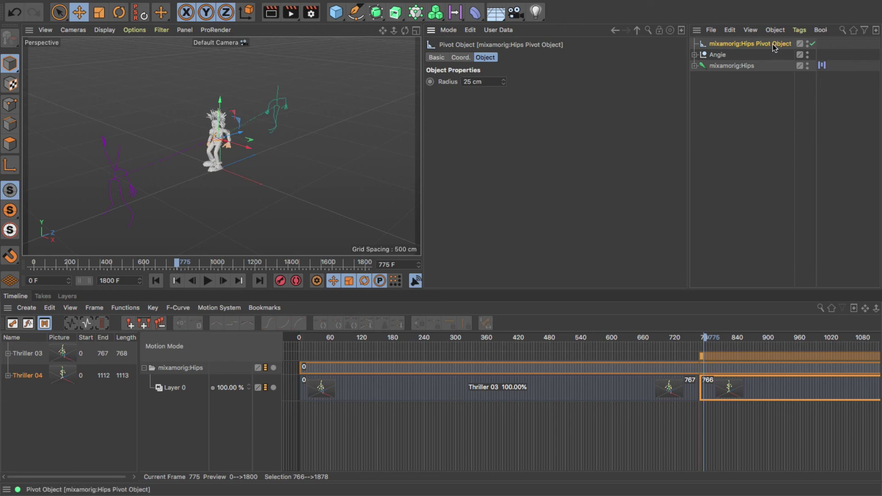
click(694, 65)
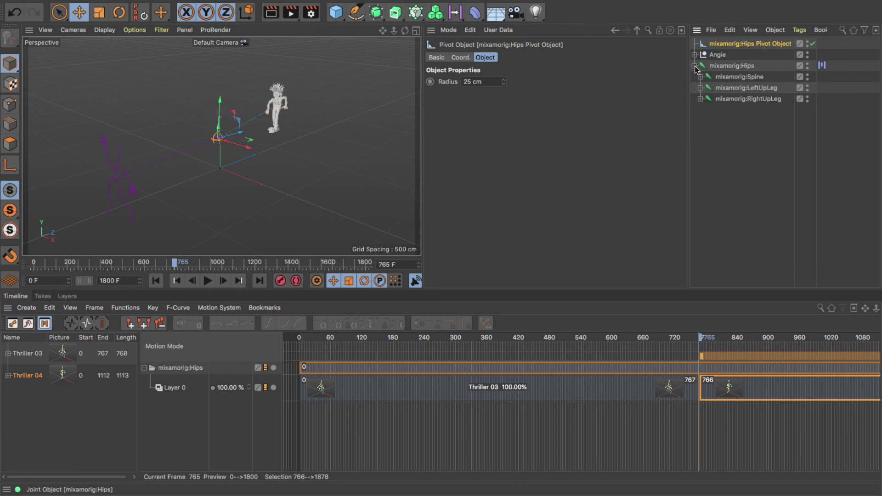
click(739, 66)
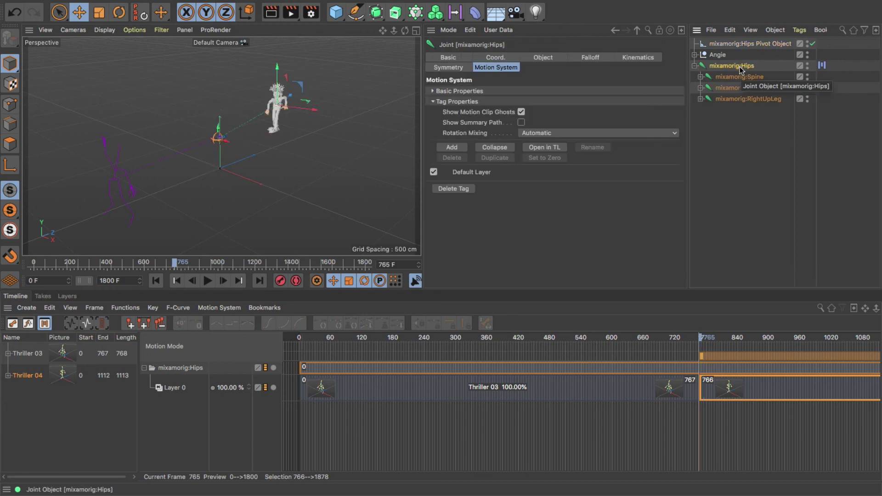
click(496, 59)
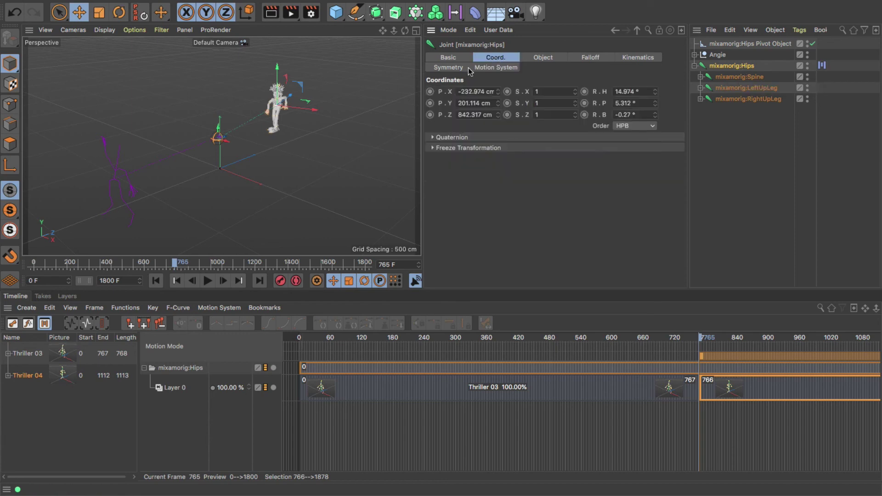
right_click(442, 94)
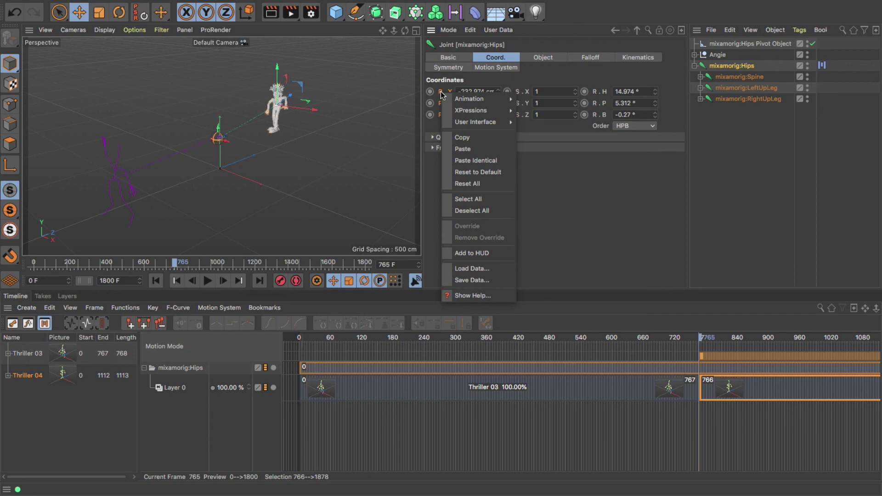
click(462, 137)
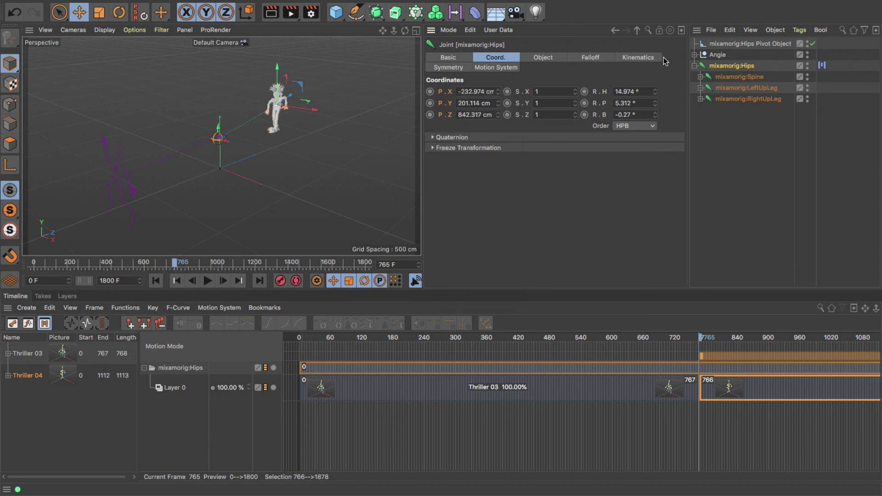
Paste the hips position onto the Pivot Object: -232.974, 201.114, 842.317 cm.
click(742, 44)
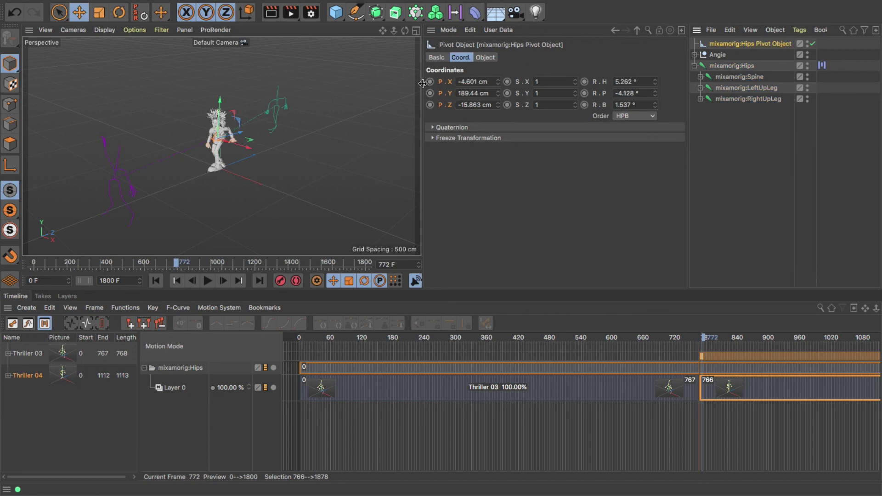
right_click(442, 84)
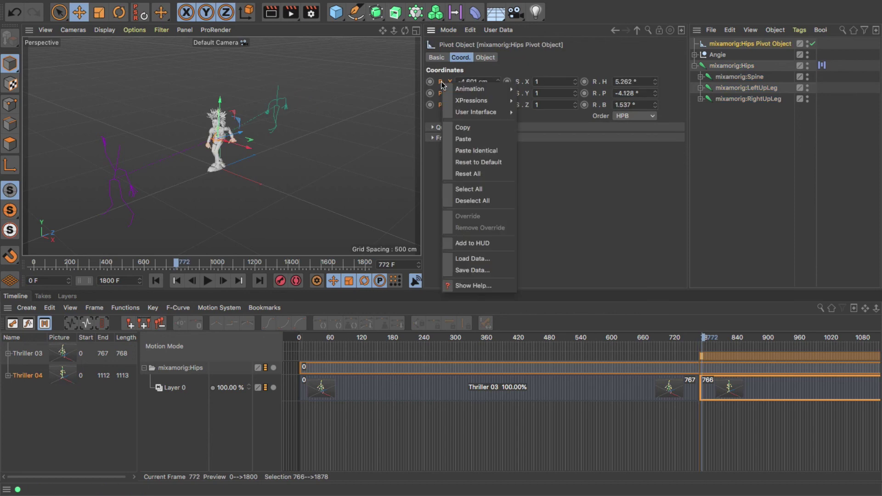
click(464, 139)
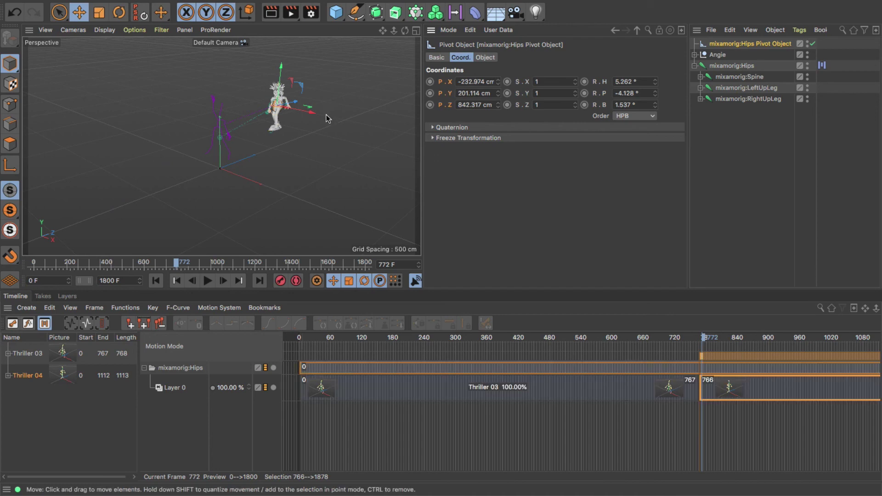
drag(703, 338, 676, 352)
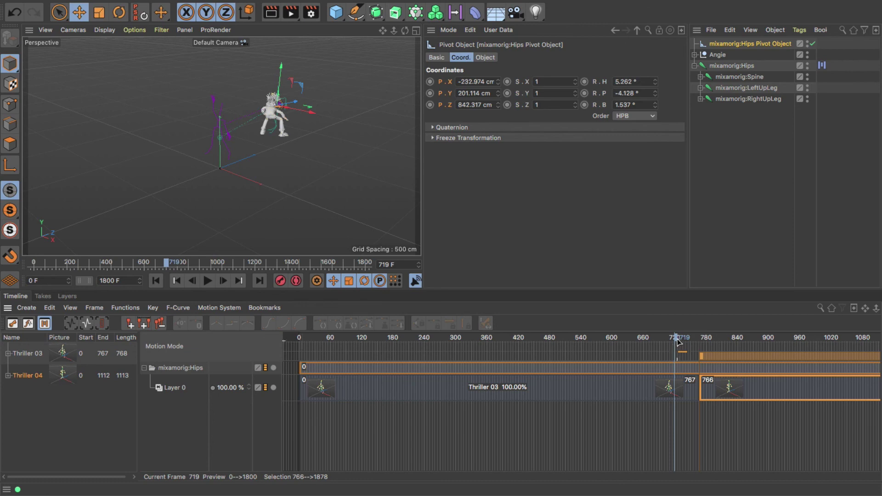
drag(675, 338, 640, 339)
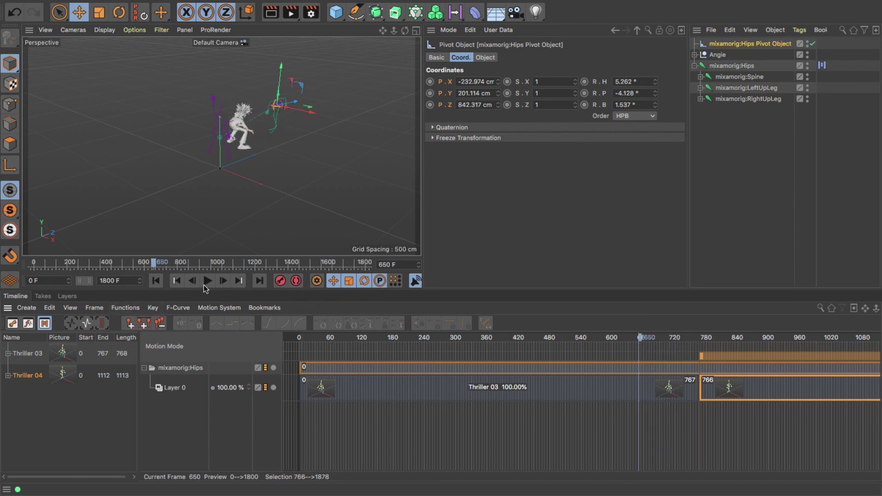
click(208, 281)
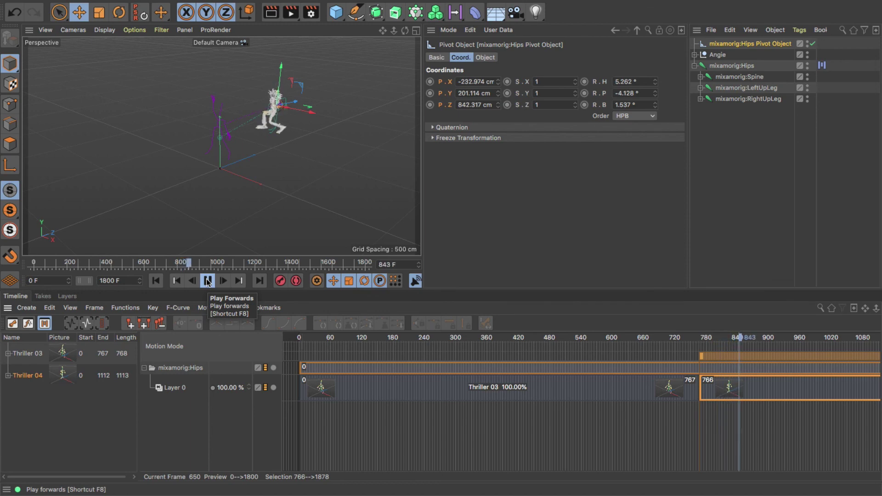
click(208, 281)
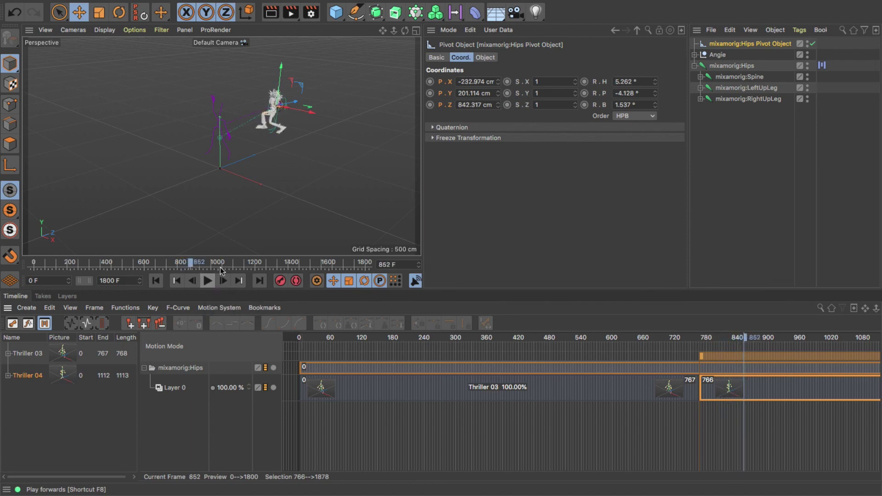
click(704, 338)
drag(704, 338, 701, 339)
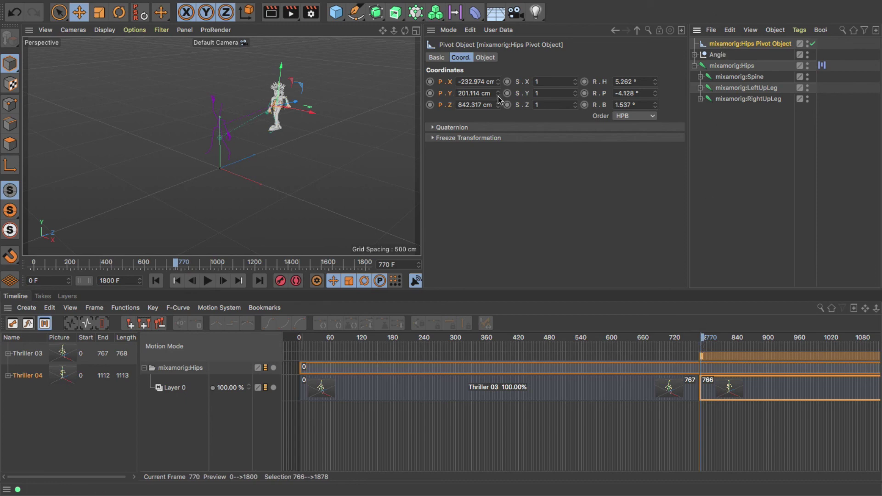
Nudge the Hips pivot to -231.974, 189.114, 829.317 cm, checking alignment near frame 767.
mouse_move(498, 94)
mouse_down()
mouse_move(498, 80)
mouse_move(498, 103)
mouse_up()
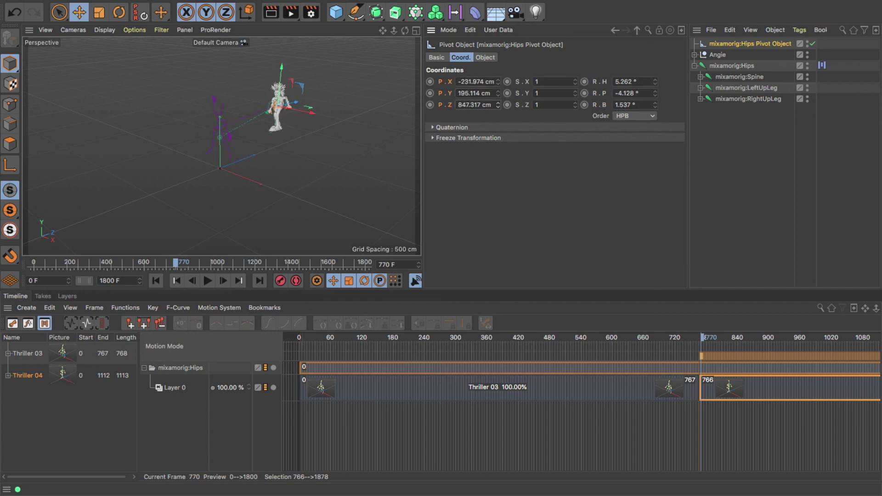
drag(702, 338, 701, 337)
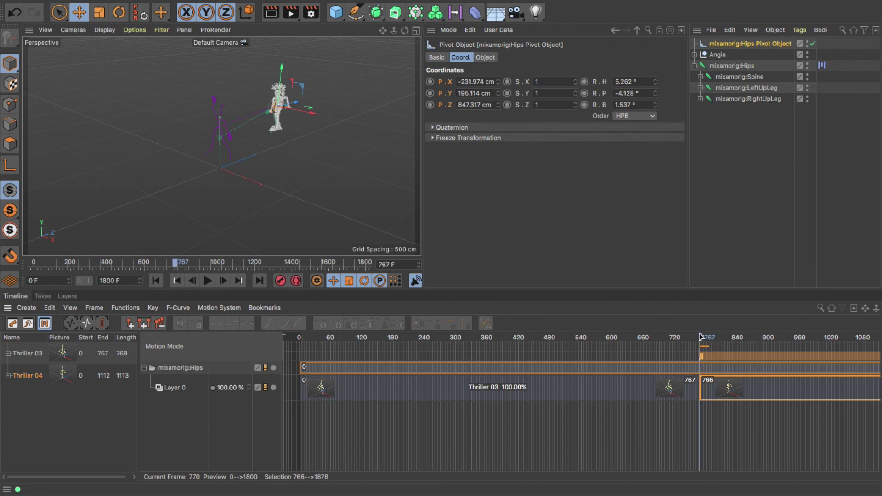
drag(497, 95, 497, 118)
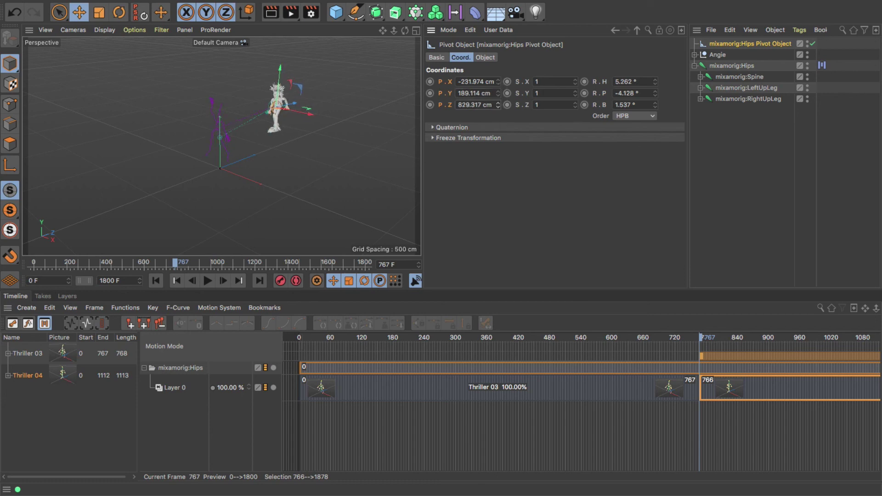